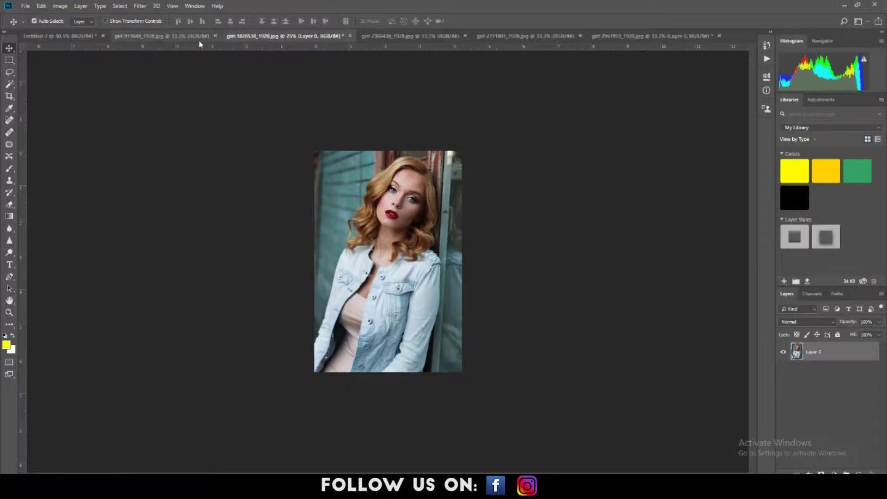
Review the open portrait photos and the blank Untitled-2 canvas.
{"action": "left_click", "coordinate": [181, 37]}
{"action": "left_click", "coordinate": [307, 36]}
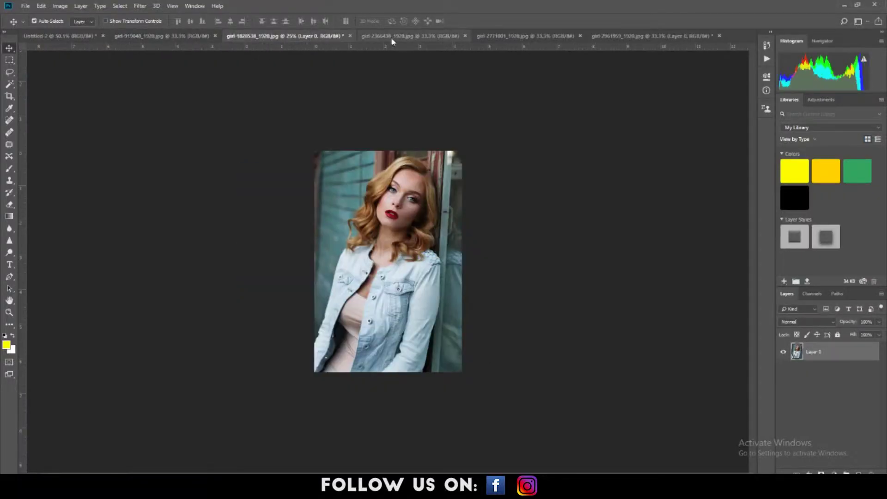
{"action": "left_click", "coordinate": [391, 37]}
{"action": "left_click", "coordinate": [508, 36]}
{"action": "left_click", "coordinate": [640, 36]}
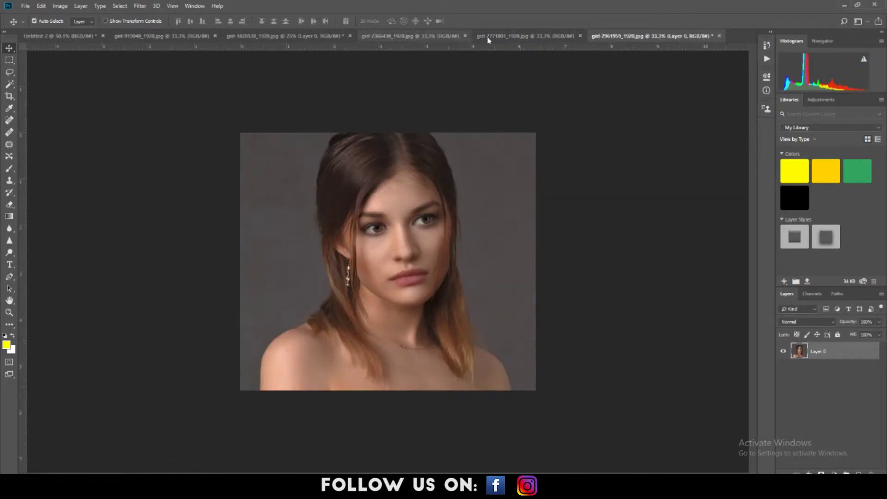
{"action": "left_click", "coordinate": [72, 37]}
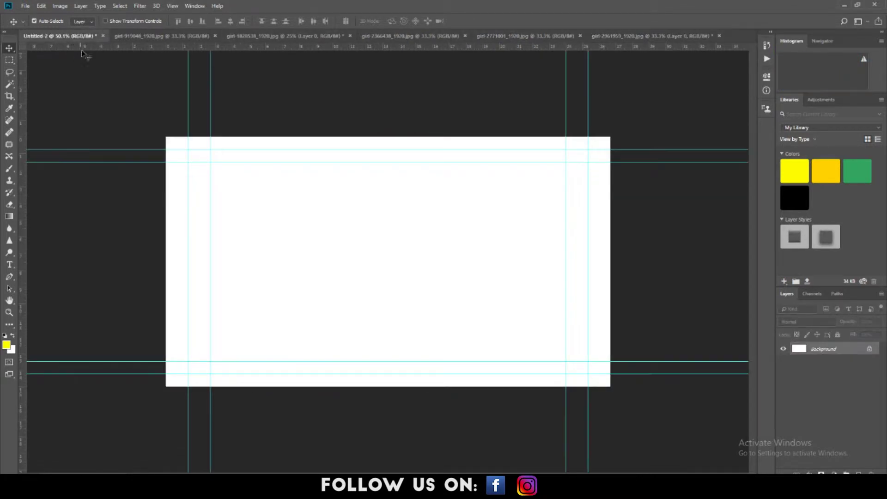
Unlock the background layer of girl-919048_1920.jpg and bring the photo into the Untitled-2 document.
{"action": "left_click", "coordinate": [158, 37]}
{"action": "left_click", "coordinate": [869, 351]}
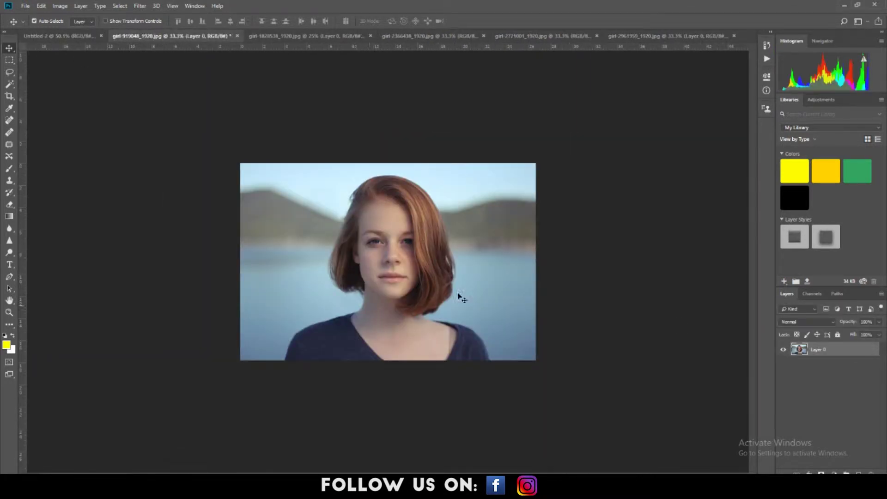
{"action": "left_click_drag", "start_coordinate": [376, 277], "coordinate": [69, 94]}
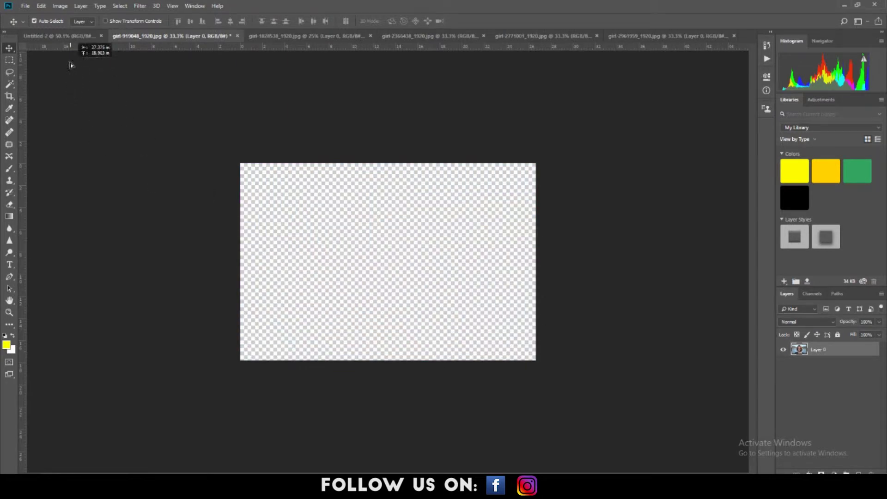
{"action": "left_click_drag", "start_coordinate": [62, 37], "coordinate": [187, 169]}
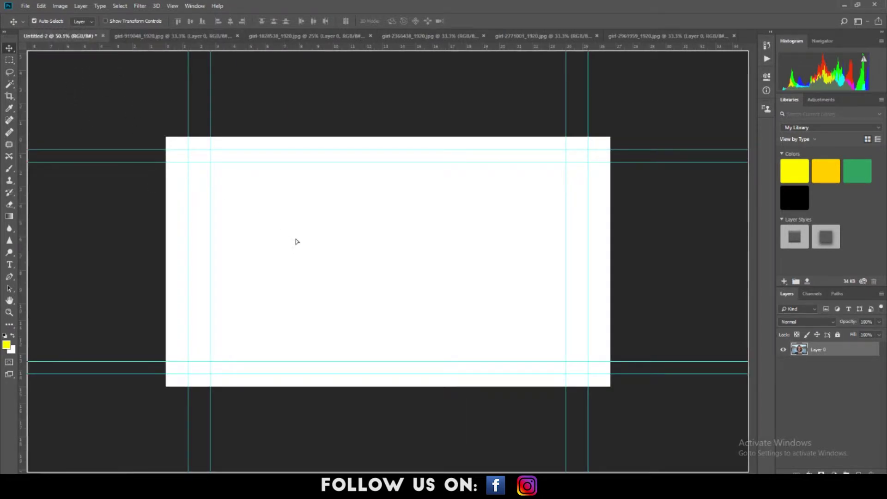
{"action": "left_click_drag", "start_coordinate": [297, 241], "coordinate": [315, 259]}
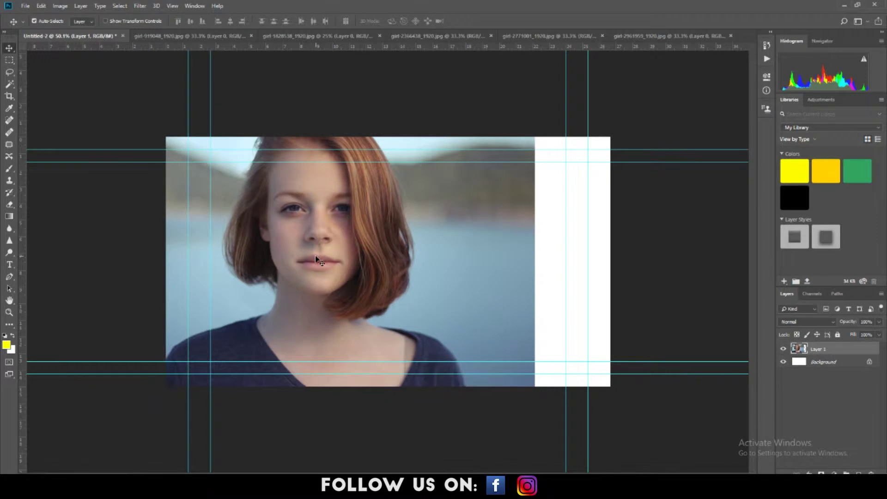
Scale the lakeside portrait down to about 40%, add a vertical guide through it and move the photo against the canvas's left edge.
{"action": "key", "text": "ctrl+t"}
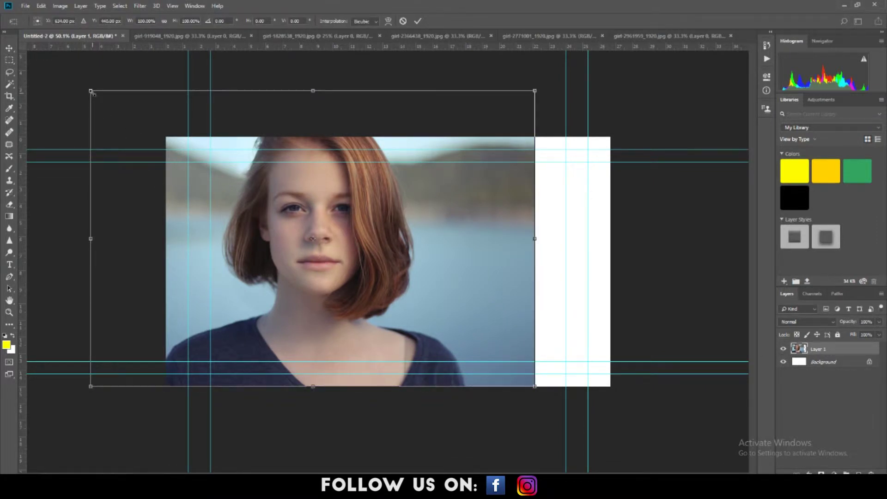
{"action": "left_click_drag", "start_coordinate": [93, 93], "coordinate": [363, 248]}
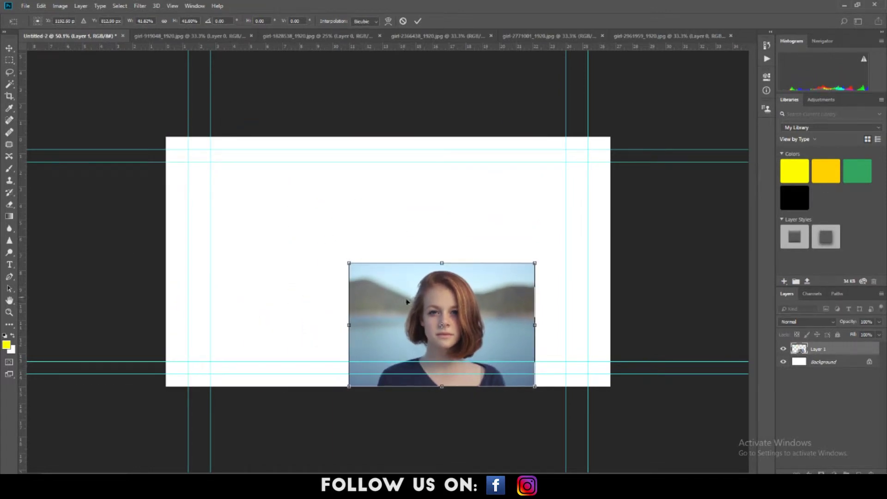
{"action": "left_click_drag", "start_coordinate": [406, 301], "coordinate": [268, 234]}
{"action": "mouse_move", "coordinate": [397, 196]}
{"action": "left_mouse_down"}
{"action": "mouse_move", "coordinate": [354, 224]}
{"action": "mouse_move", "coordinate": [385, 204]}
{"action": "left_mouse_up"}
{"action": "left_click_drag", "start_coordinate": [319, 245], "coordinate": [319, 231]}
{"action": "key", "text": "Return"}
{"action": "left_click_drag", "start_coordinate": [22, 230], "coordinate": [263, 225]}
{"action": "left_click_drag", "start_coordinate": [307, 232], "coordinate": [262, 224]}
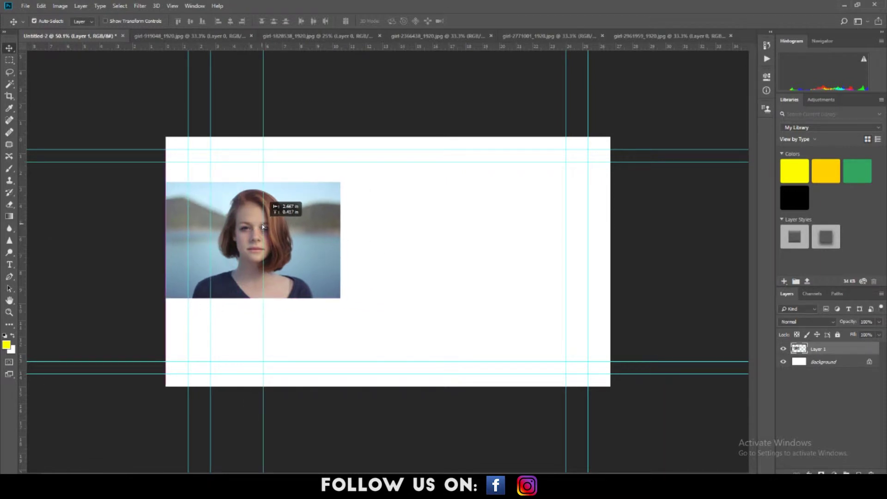
Unlock the background layer of girl-2366438_1920.jpg and bring the photo into the Untitled-2 document.
{"action": "left_click", "coordinate": [303, 36]}
{"action": "left_click", "coordinate": [421, 36]}
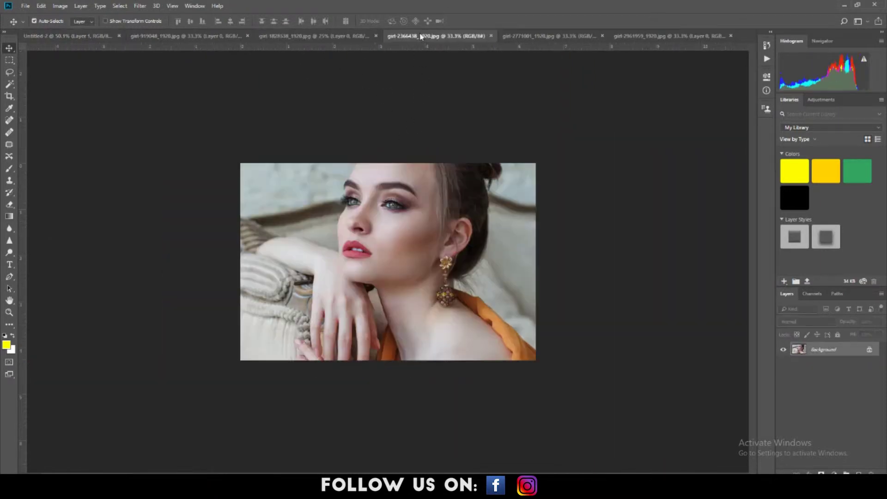
{"action": "left_click", "coordinate": [870, 351]}
{"action": "left_click_drag", "start_coordinate": [372, 214], "coordinate": [396, 246]}
Scale the second portrait down to the first photo's height and place it level with that photo on its right.
{"action": "key", "text": "ctrl+t"}
{"action": "left_click_drag", "start_coordinate": [166, 105], "coordinate": [457, 298]}
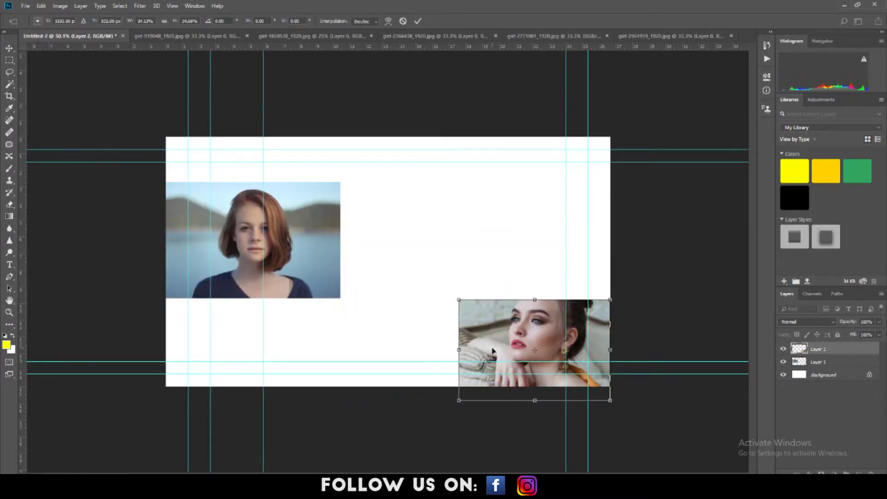
{"action": "left_click_drag", "start_coordinate": [493, 356], "coordinate": [397, 268]}
{"action": "left_click_drag", "start_coordinate": [514, 210], "coordinate": [538, 203]}
{"action": "left_click_drag", "start_coordinate": [421, 216], "coordinate": [415, 202]}
{"action": "key", "text": "Return"}
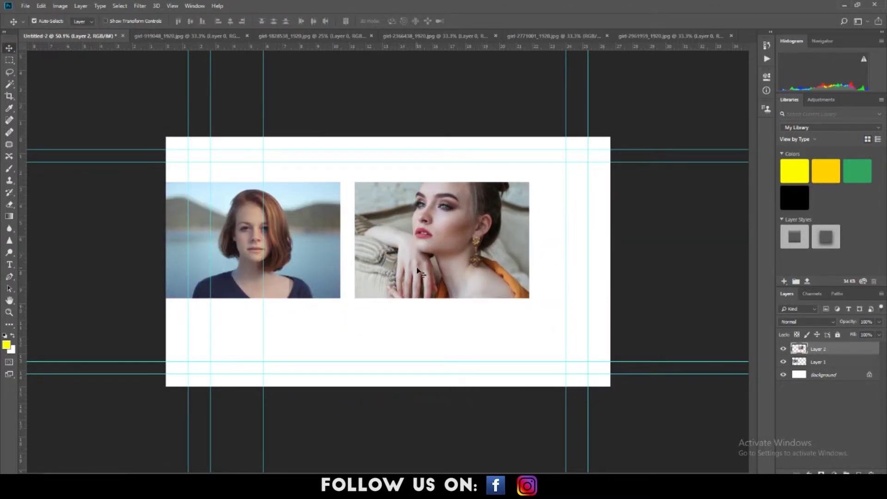
Trim Layer 1 to a rectangular area around the woman by inverting the selection and deleting the excess on both sides.
{"action": "left_click", "coordinate": [815, 361]}
{"action": "key", "text": "m"}
{"action": "left_click_drag", "start_coordinate": [188, 183], "coordinate": [318, 299]}
{"action": "key", "text": "ctrl+shift+i"}
{"action": "key", "text": "Delete"}
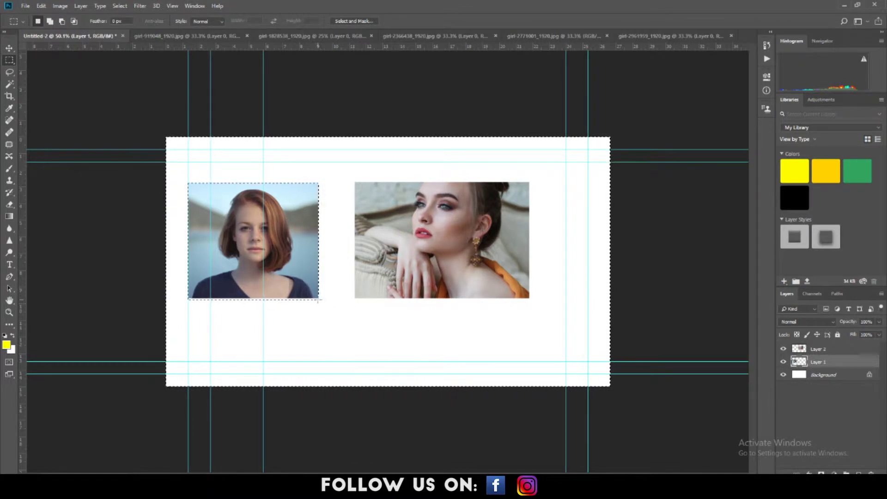
{"action": "key", "text": "ctrl+d"}
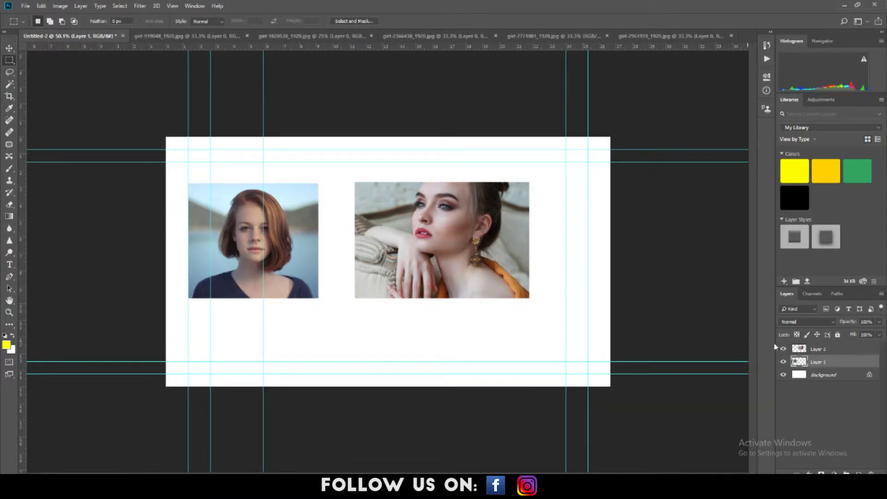
Trim Layer 2 to a rectangular area around the woman by deleting everything outside it, and clear the selection.
{"action": "left_click", "coordinate": [818, 350]}
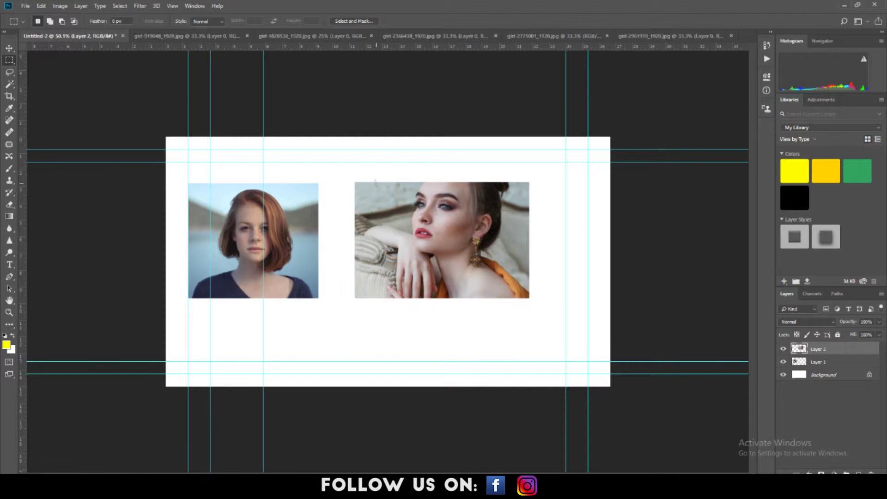
{"action": "left_click_drag", "start_coordinate": [373, 182], "coordinate": [520, 301]}
{"action": "left_click", "coordinate": [521, 302]}
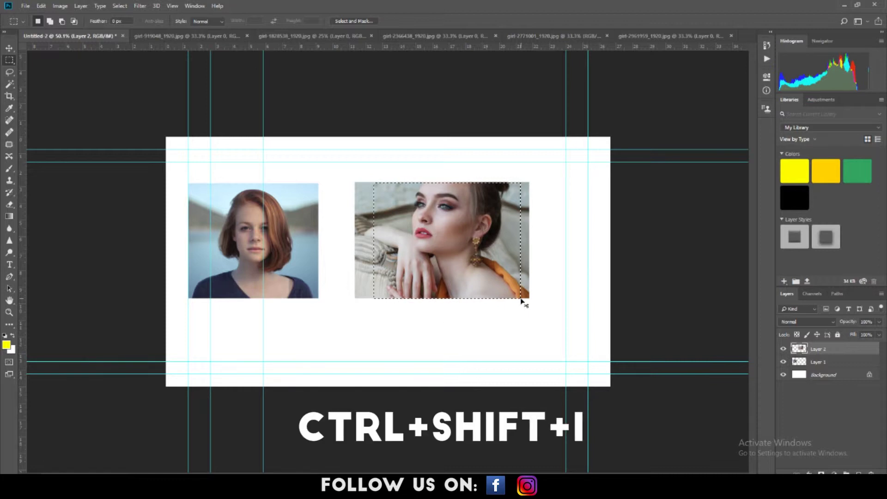
{"action": "key", "text": "Delete"}
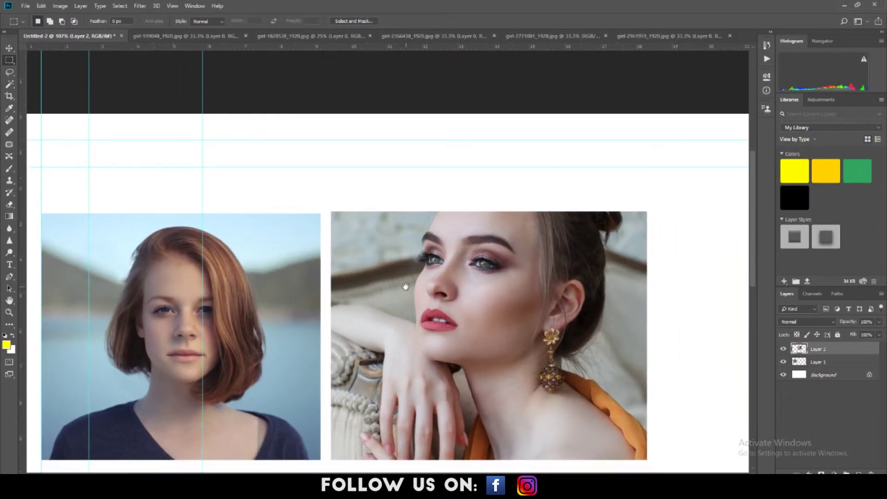
{"action": "left_click_drag", "start_coordinate": [203, 113], "coordinate": [667, 215]}
{"action": "key", "text": "ctrl+d"}
Move both portraits horizontally towards the canvas's left edge, keeping them level with each other.
{"action": "scroll", "coordinate": [670, 215], "scroll_direction": "down", "scroll_amount": 7}
{"action": "left_click", "coordinate": [9, 48]}
{"action": "left_click_drag", "start_coordinate": [216, 207], "coordinate": [198, 206]}
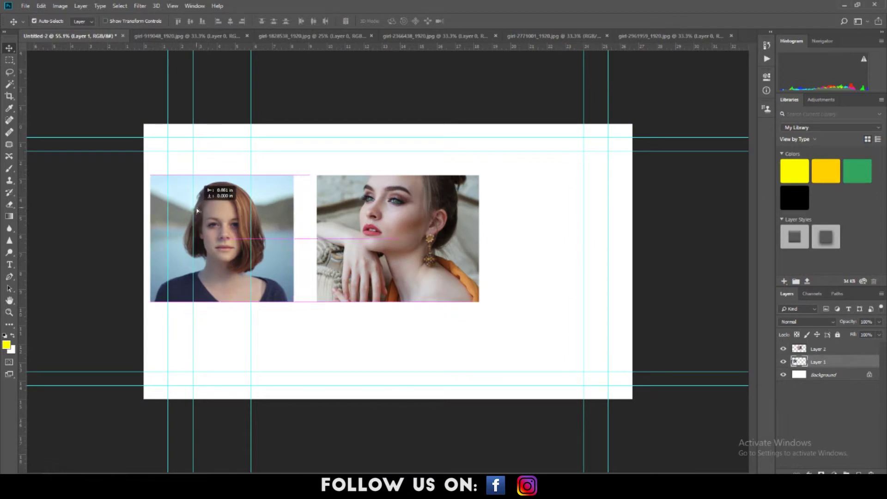
{"action": "left_click_drag", "start_coordinate": [407, 231], "coordinate": [387, 231]}
Scale the Layer 2 portrait down to about 83% and place it just right of the first portrait.
{"action": "key", "text": "ctrl+t"}
{"action": "left_click_drag", "start_coordinate": [298, 176], "coordinate": [325, 197]}
{"action": "left_click_drag", "start_coordinate": [359, 236], "coordinate": [339, 227]}
{"action": "key", "text": "Return"}
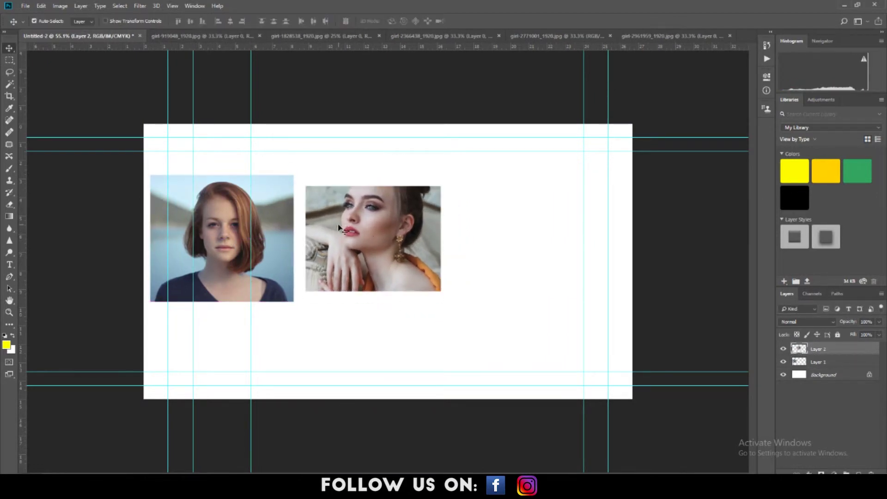
Scale the Layer 1 portrait down to the second photo's height and line both photos up on a new horizontal guide.
{"action": "left_click", "coordinate": [820, 364]}
{"action": "key", "text": "ctrl+t"}
{"action": "left_click_drag", "start_coordinate": [293, 175], "coordinate": [278, 186]}
{"action": "key", "text": "Return"}
{"action": "left_click_drag", "start_coordinate": [333, 47], "coordinate": [334, 291]}
{"action": "mouse_move", "coordinate": [370, 238]}
{"action": "left_mouse_down"}
{"action": "mouse_move", "coordinate": [350, 238]}
{"action": "mouse_move", "coordinate": [49, 74]}
{"action": "mouse_move", "coordinate": [380, 235]}
{"action": "mouse_move", "coordinate": [361, 235]}
{"action": "left_mouse_up"}
Bring girl-2771001_1920.jpg into Untitled-2, scaled to about 31%, and place it on the horizontal guide right of the second portrait.
{"action": "left_click", "coordinate": [550, 35]}
{"action": "left_click", "coordinate": [869, 350]}
{"action": "key", "text": "ctrl+t"}
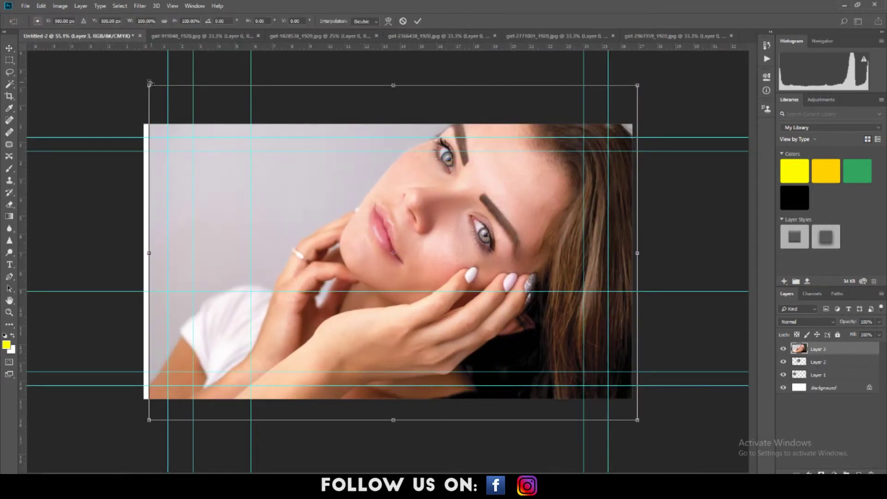
{"action": "left_click_drag", "start_coordinate": [149, 85], "coordinate": [495, 323]}
{"action": "left_click_drag", "start_coordinate": [538, 370], "coordinate": [474, 241]}
{"action": "left_click_drag", "start_coordinate": [431, 195], "coordinate": [418, 187]}
{"action": "left_click_drag", "start_coordinate": [446, 214], "coordinate": [458, 215]}
{"action": "key", "text": "Return"}
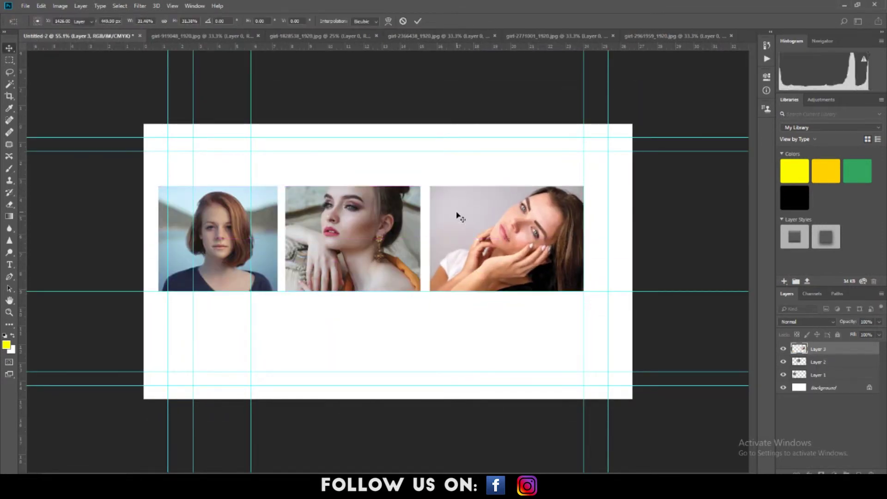
Cut a vertical strip off the left side of the Layer 3 portrait and clear the selection.
{"action": "left_click_drag", "start_coordinate": [262, 175], "coordinate": [297, 297]}
{"action": "left_click_drag", "start_coordinate": [435, 368], "coordinate": [453, 368]}
{"action": "key", "text": "Delete"}
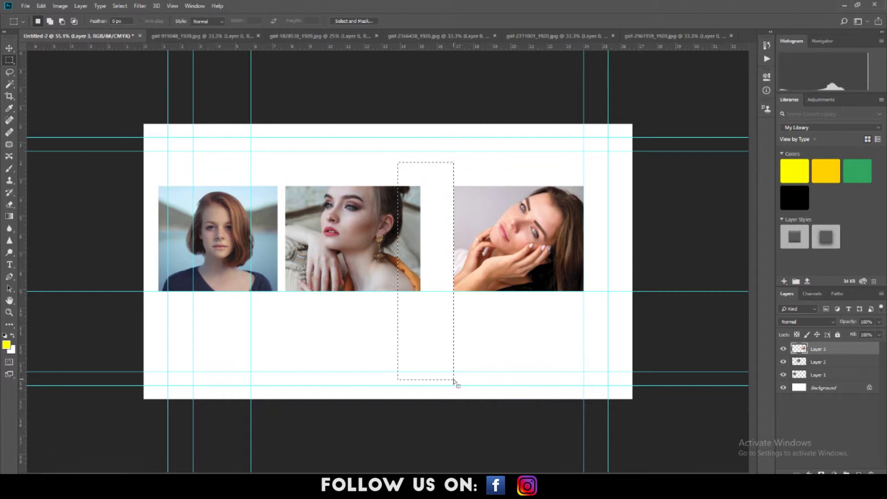
{"action": "key", "text": "ctrl+d"}
Cut a narrow vertical strip off the left side of the Layer 2 portrait and clear the selection.
{"action": "left_click", "coordinate": [815, 362]}
{"action": "left_click_drag", "start_coordinate": [301, 372], "coordinate": [300, 371]}
{"action": "key", "text": "Delete"}
{"action": "key", "text": "ctrl+d"}
Move the second and third portraits left so the three photos form a row with small, even gaps.
{"action": "key", "text": "v"}
{"action": "left_click_drag", "start_coordinate": [347, 250], "coordinate": [330, 249]}
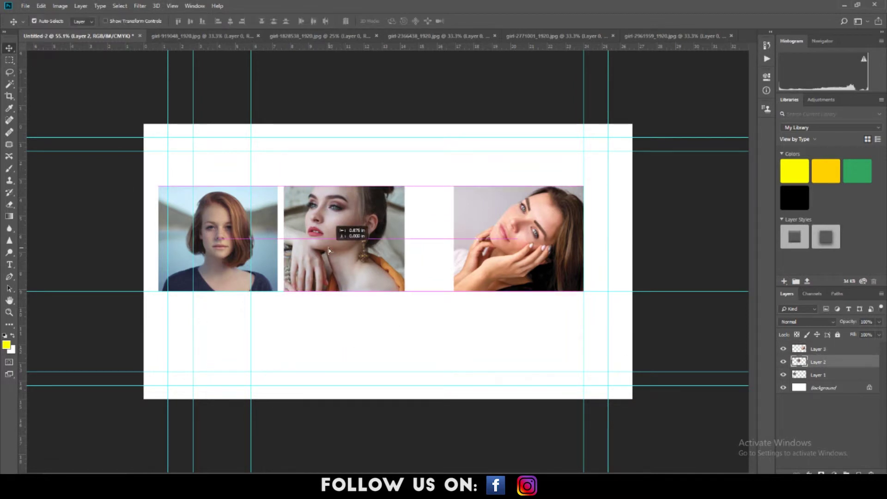
{"action": "left_click_drag", "start_coordinate": [487, 254], "coordinate": [444, 254]}
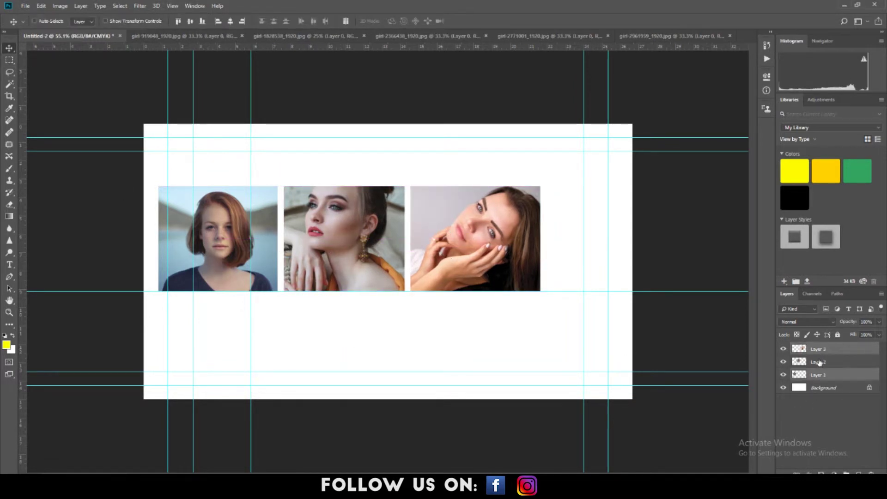
Nudge Layers 1, 2 and 3 together towards the canvas's left edge and deselect them.
{"action": "left_click", "coordinate": [819, 375], "text": "ctrl"}
{"action": "left_click", "coordinate": [819, 361], "text": "ctrl"}
{"action": "key", "text": "Left"}
{"action": "key", "text": "Left"}
{"action": "key", "text": "Left"}
{"action": "key", "text": "Left"}
{"action": "key", "text": "Left"}
{"action": "key", "text": "Left"}
{"action": "key", "text": "Left"}
{"action": "key", "text": "Left"}
{"action": "key", "text": "Left"}
{"action": "key", "text": "Left"}
{"action": "key", "text": "Left"}
{"action": "key", "text": "Left"}
{"action": "key", "text": "Left"}
{"action": "key", "text": "Left"}
{"action": "key", "text": "Left"}
{"action": "key", "text": "Left"}
{"action": "key", "text": "Left"}
{"action": "key", "text": "Left"}
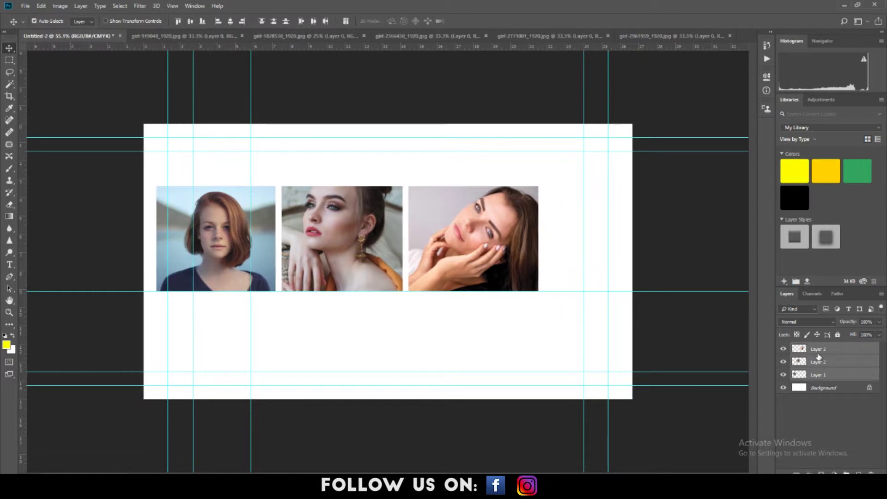
{"action": "key", "text": "Left"}
{"action": "key", "text": "Left"}
{"action": "key", "text": "Left"}
{"action": "key", "text": "Left"}
{"action": "key", "text": "Left"}
{"action": "key", "text": "Left"}
{"action": "key", "text": "Left"}
{"action": "key", "text": "Left"}
{"action": "key", "text": "Left"}
{"action": "key", "text": "Left"}
{"action": "key", "text": "Left"}
{"action": "key", "text": "Left"}
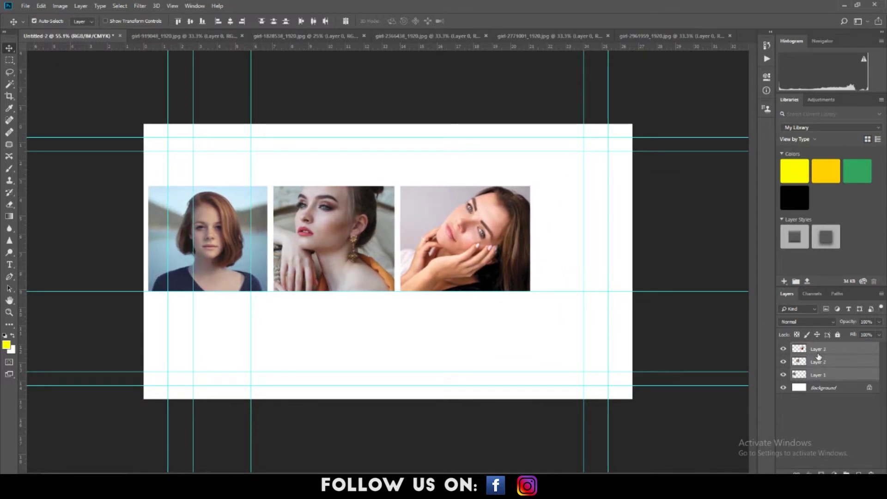
{"action": "left_click", "coordinate": [714, 361]}
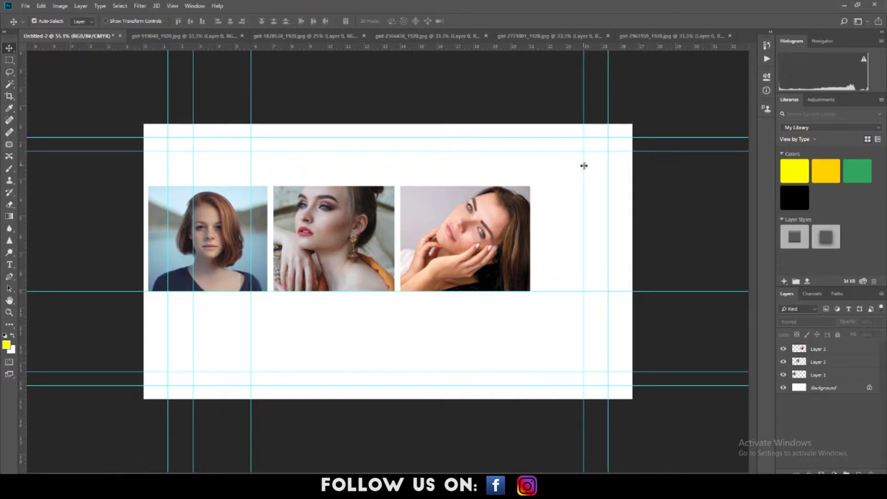
Try to scale Layers 1, 2 and 3 down together as one row.
{"action": "left_click", "coordinate": [826, 377]}
{"action": "left_click", "coordinate": [822, 363], "text": "shift"}
{"action": "left_click", "coordinate": [819, 351], "text": "shift"}
{"action": "key", "text": "ctrl+t"}
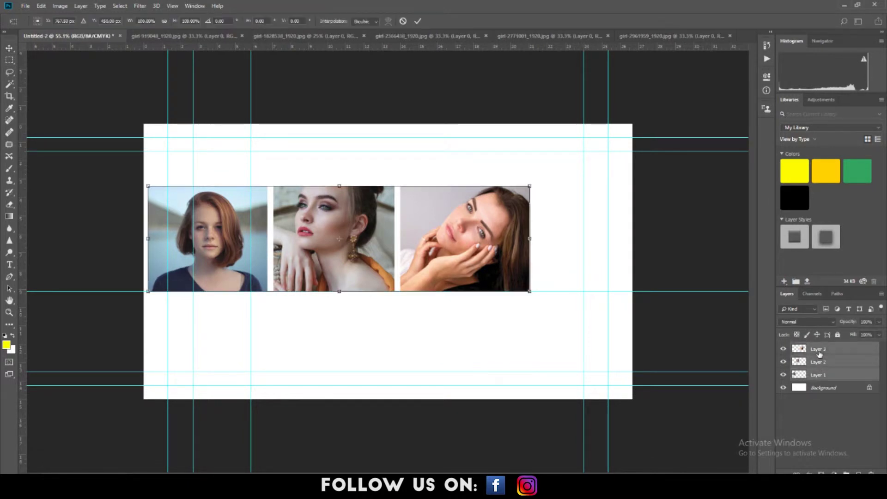
{"action": "left_click_drag", "start_coordinate": [528, 185], "coordinate": [497, 203]}
{"action": "key", "text": "Return"}
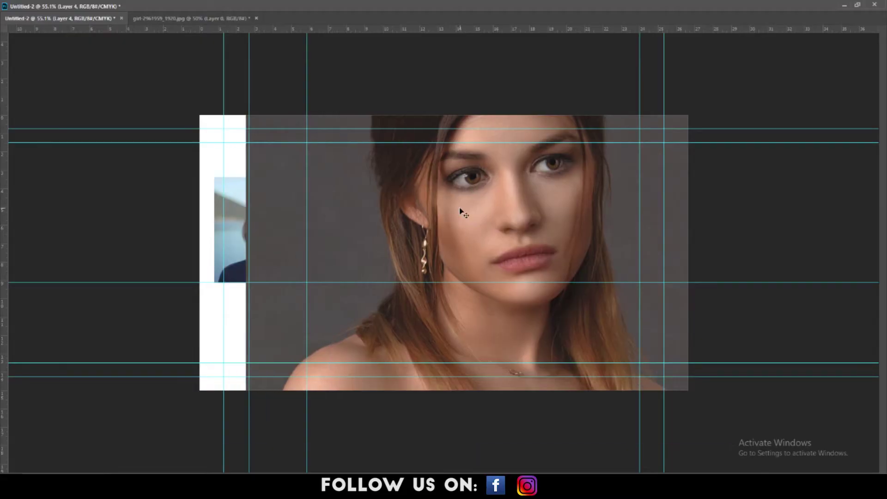
Scale the fourth portrait down to the row's height and place it on the horizontal guide at the row's right end.
{"action": "key", "text": "ctrl+t"}
{"action": "left_click_drag", "start_coordinate": [246, 444], "coordinate": [567, 167]}
{"action": "left_click_drag", "start_coordinate": [607, 152], "coordinate": [538, 279]}
{"action": "left_click_drag", "start_coordinate": [666, 149], "coordinate": [601, 203]}
{"action": "left_click_drag", "start_coordinate": [566, 233], "coordinate": [583, 203]}
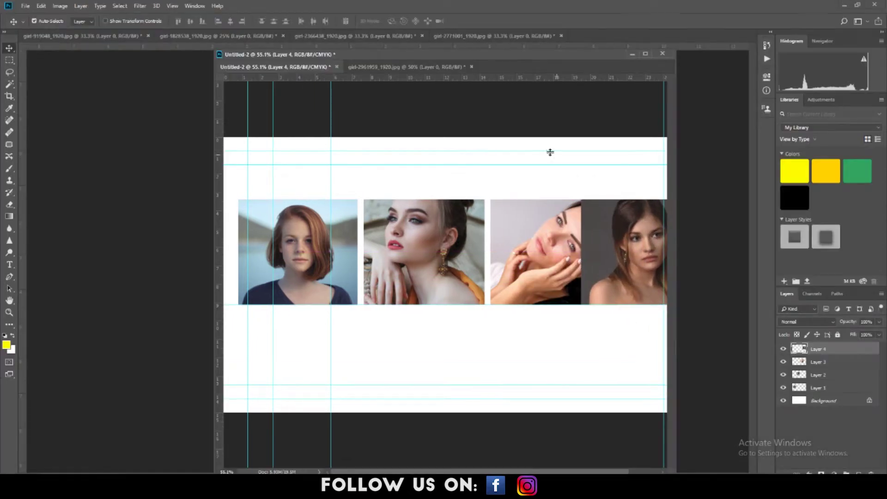
Switch to the Essentials (Default) workspace and dock the floating Untitled-2 window with the other open documents.
{"action": "left_click", "coordinate": [195, 6]}
{"action": "mouse_move", "coordinate": [212, 24]}
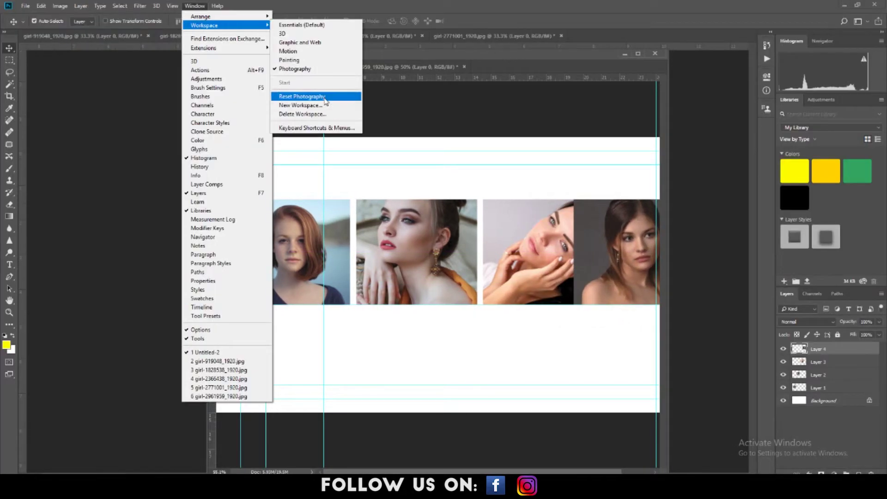
{"action": "left_click", "coordinate": [305, 27]}
{"action": "left_click_drag", "start_coordinate": [335, 70], "coordinate": [334, 35]}
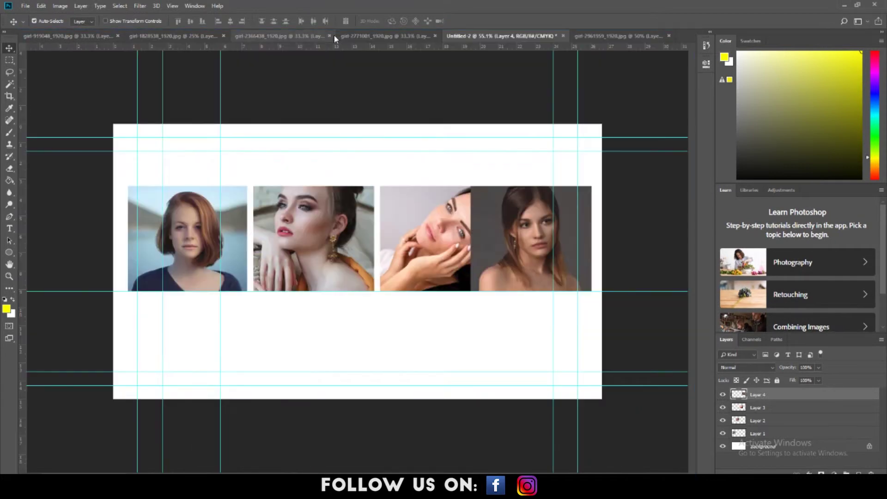
Select Layers 1 to 3 and nudge them together towards the canvas's left edge in large increments.
{"action": "left_click", "coordinate": [764, 423]}
{"action": "left_click", "coordinate": [758, 433]}
{"action": "left_click", "coordinate": [758, 408], "text": "shift"}
{"action": "key", "text": "shift+Left"}
{"action": "key", "text": "shift+Left"}
{"action": "key", "text": "shift+Left"}
{"action": "key", "text": "shift+Left"}
{"action": "key", "text": "shift+Left"}
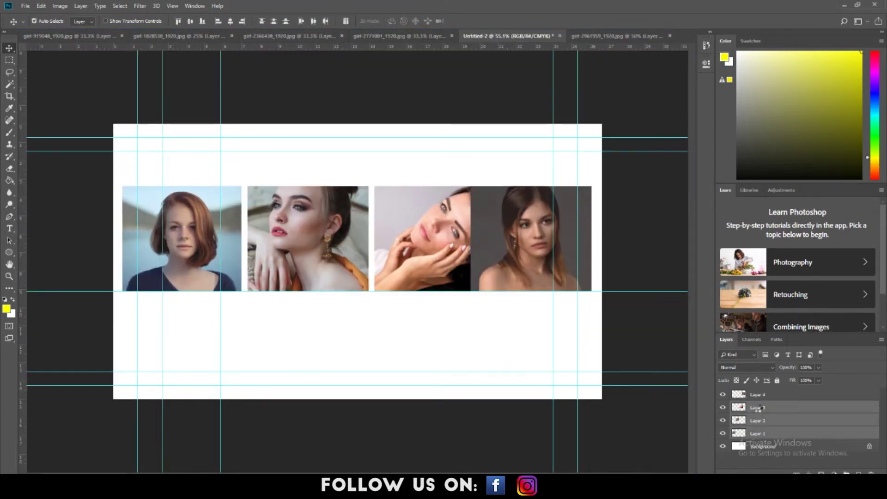
Nudge the Layer 4 portrait right until it sits close to the canvas's right edge.
{"action": "left_click", "coordinate": [765, 398]}
{"action": "key", "text": "shift+Right"}
{"action": "key", "text": "shift+Right"}
{"action": "key", "text": "shift+Right"}
{"action": "key", "text": "Right"}
{"action": "key", "text": "Right"}
{"action": "key", "text": "Right"}
Nudge the Layer 3 portrait left until only a thin gap separates it from the second portrait.
{"action": "left_click", "coordinate": [762, 410]}
{"action": "key", "text": "Left"}
{"action": "key", "text": "Left"}
{"action": "key", "text": "Left"}
{"action": "key", "text": "Left"}
{"action": "key", "text": "Left"}
{"action": "key", "text": "Left"}
{"action": "key", "text": "Left"}
{"action": "key", "text": "Left"}
{"action": "key", "text": "Left"}
{"action": "key", "text": "Left"}
{"action": "key", "text": "Left"}
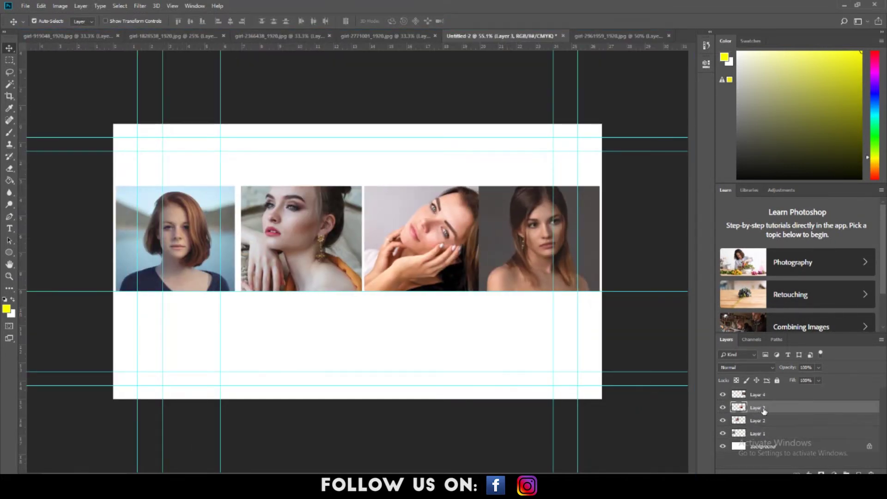
Nudge the Layer 2 portrait left until only a thin gap separates it from the first portrait.
{"action": "left_click", "coordinate": [762, 423]}
{"action": "key", "text": "Left"}
{"action": "key", "text": "Left"}
{"action": "key", "text": "Left"}
{"action": "key", "text": "Left"}
{"action": "key", "text": "Left"}
{"action": "key", "text": "Left"}
{"action": "key", "text": "Left"}
{"action": "key", "text": "Left"}
{"action": "key", "text": "Left"}
{"action": "key", "text": "Left"}
{"action": "key", "text": "Left"}
{"action": "key", "text": "Left"}
{"action": "key", "text": "Left"}
{"action": "key", "text": "Left"}
Nudge the Layer 3 portrait left until a thin gap remains beside the second portrait.
{"action": "left_click", "coordinate": [756, 411]}
{"action": "key", "text": "Left"}
{"action": "key", "text": "Left"}
{"action": "key", "text": "Left"}
{"action": "key", "text": "shift+Left"}
{"action": "key", "text": "shift+Left"}
Trim a narrow strip off the left edges of the Layer 4 and Layer 3 portraits using marquee selections.
{"action": "left_click", "coordinate": [757, 396]}
{"action": "key", "text": "m"}
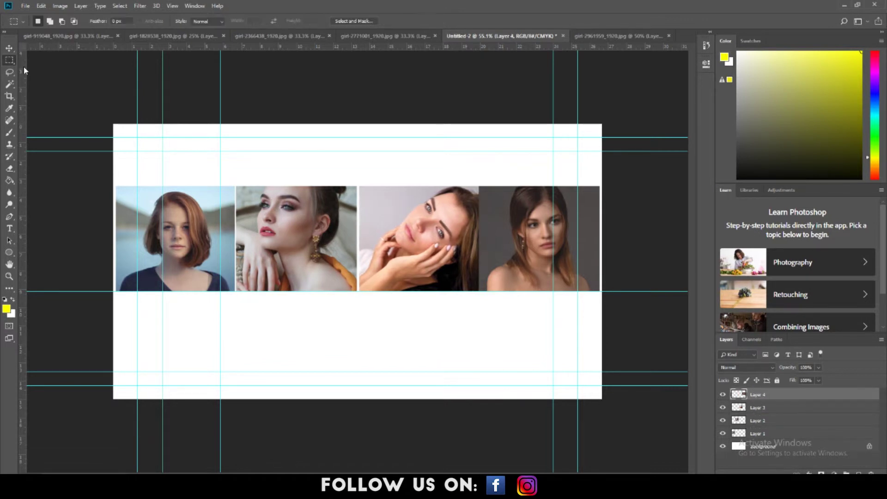
{"action": "left_click_drag", "start_coordinate": [431, 162], "coordinate": [485, 370]}
{"action": "left_click_drag", "start_coordinate": [344, 305], "coordinate": [365, 362]}
{"action": "left_click", "coordinate": [757, 408]}
{"action": "left_click_drag", "start_coordinate": [310, 143], "coordinate": [365, 321]}
{"action": "key", "text": "Delete"}
{"action": "key", "text": "ctrl+d"}
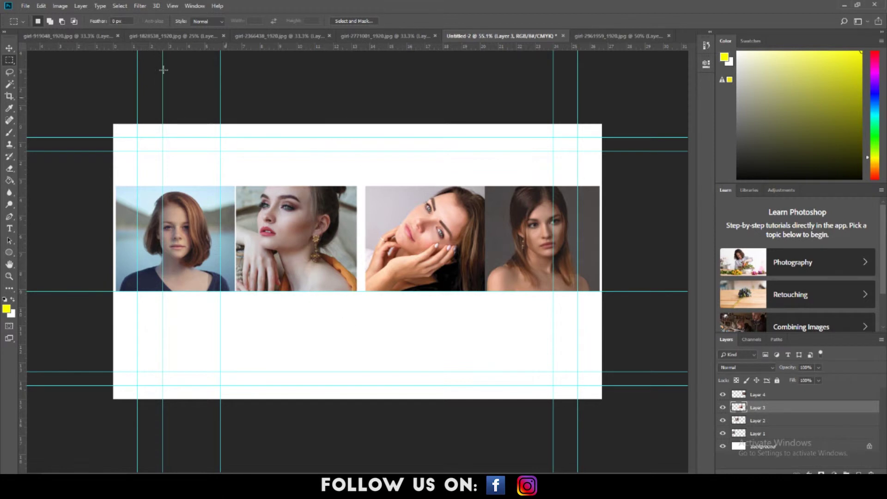
Nudge the trimmed Layer 3 portrait left to restore thin gaps to both neighbouring portraits.
{"action": "left_click", "coordinate": [9, 48]}
{"action": "key", "text": "shift+Left"}
{"action": "key", "text": "shift+Left"}
{"action": "key", "text": "Left"}
{"action": "key", "text": "Left"}
{"action": "key", "text": "Left"}
{"action": "key", "text": "Left"}
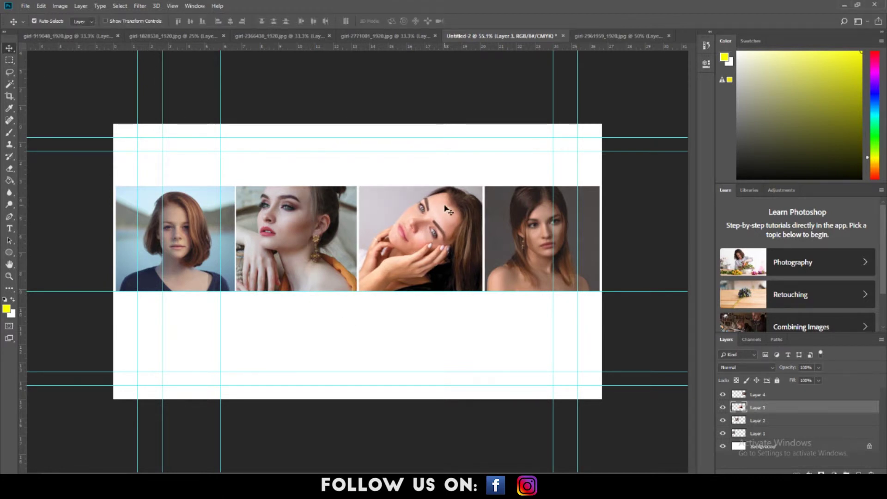
Select Layers 1 to 4 and nudge the whole row of portraits down in large increments.
{"action": "left_click", "coordinate": [753, 434], "text": "ctrl"}
{"action": "left_click", "coordinate": [755, 420], "text": "ctrl"}
{"action": "left_click", "coordinate": [757, 395], "text": "ctrl"}
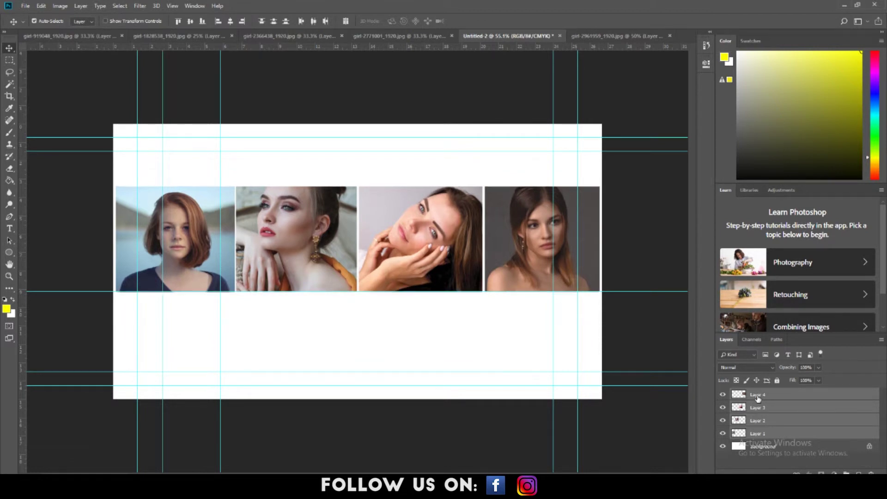
{"action": "key", "text": "shift+Down"}
{"action": "key", "text": "shift+Down"}
{"action": "key", "text": "shift+Down"}
{"action": "key", "text": "shift+Down"}
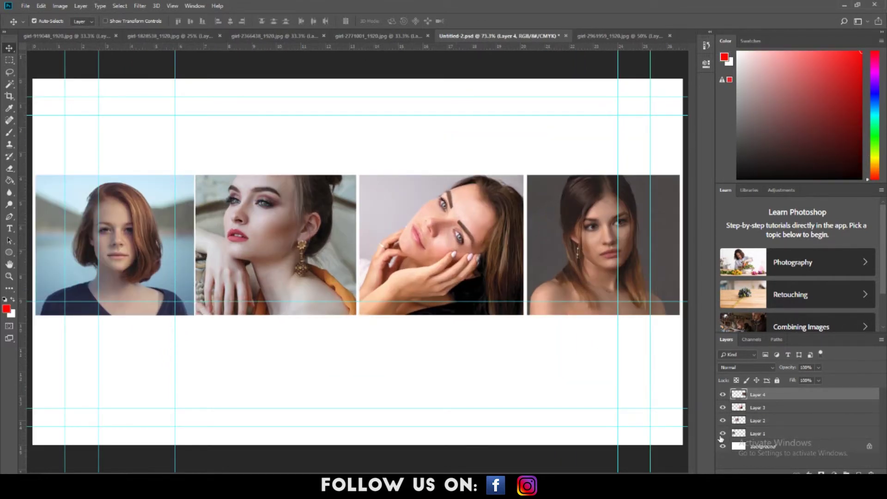
Add a white letter L as text above Layer 1 and move it over the middle of the first portrait.
{"action": "left_click", "coordinate": [722, 434]}
{"action": "left_click", "coordinate": [722, 434]}
{"action": "left_click", "coordinate": [755, 434]}
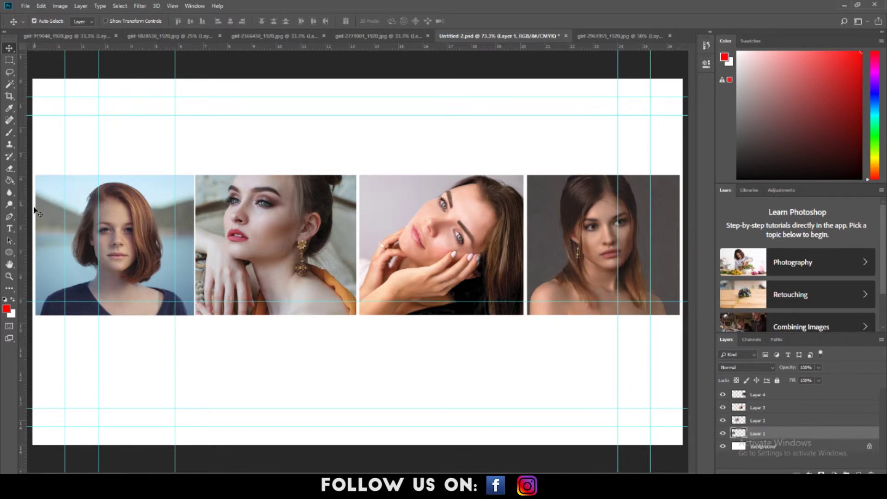
{"action": "left_click", "coordinate": [15, 231]}
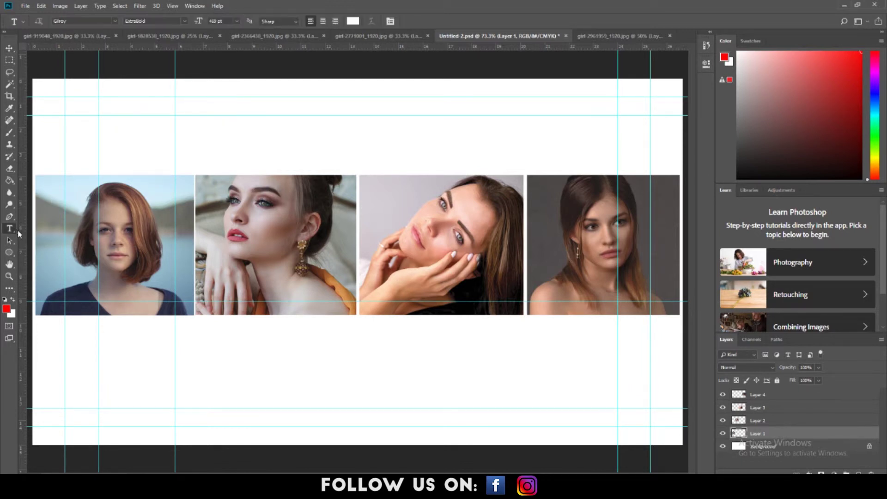
{"action": "left_click", "coordinate": [106, 256]}
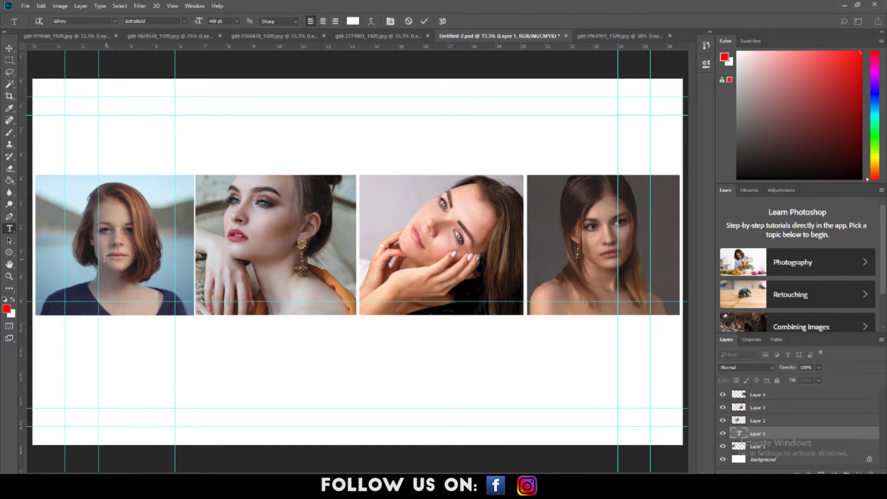
{"action": "type", "text": "L"}
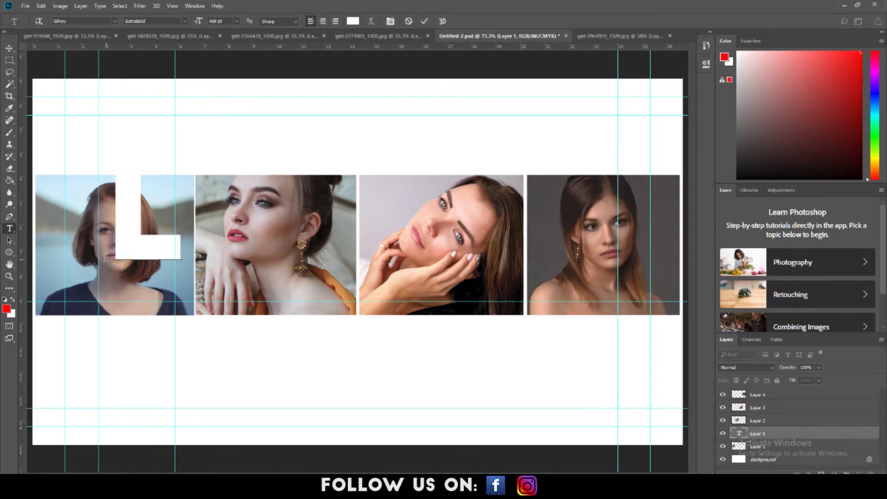
{"action": "left_click", "coordinate": [10, 49]}
{"action": "left_click_drag", "start_coordinate": [133, 239], "coordinate": [113, 280]}
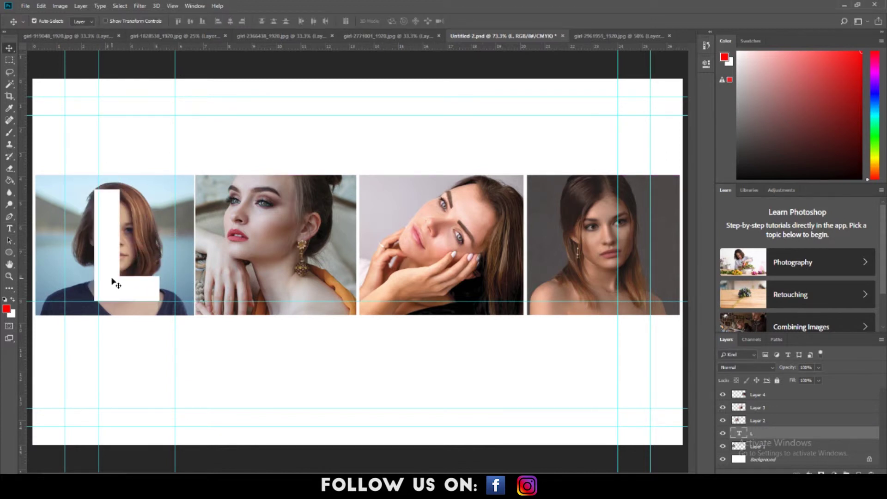
Move Layer 1 above the L text layer and clip the portrait to the letter with a clipping mask.
{"action": "left_click_drag", "start_coordinate": [763, 451], "coordinate": [765, 428]}
{"action": "right_click", "coordinate": [760, 440]}
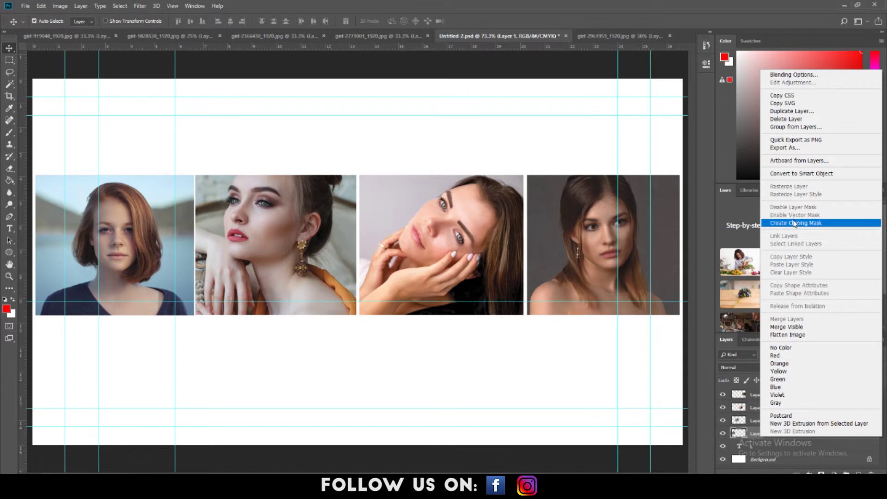
{"action": "left_click", "coordinate": [794, 223]}
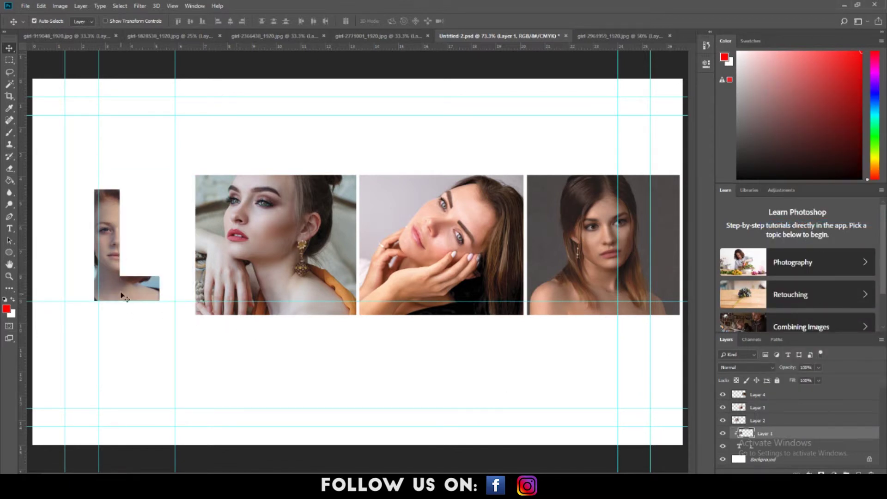
Shift the Layer 1 portrait and scale it down so the face and shoulder sit inside the letter L.
{"action": "left_click_drag", "start_coordinate": [122, 296], "coordinate": [101, 287]}
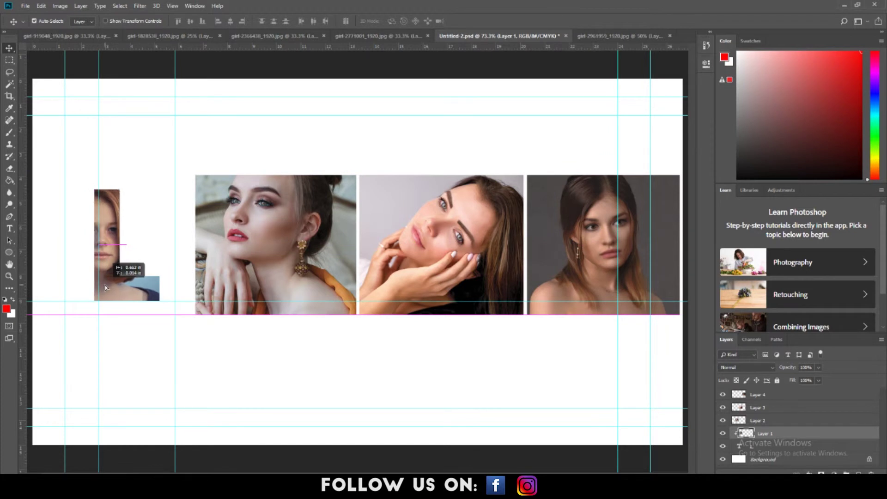
{"action": "key", "text": "ctrl+t"}
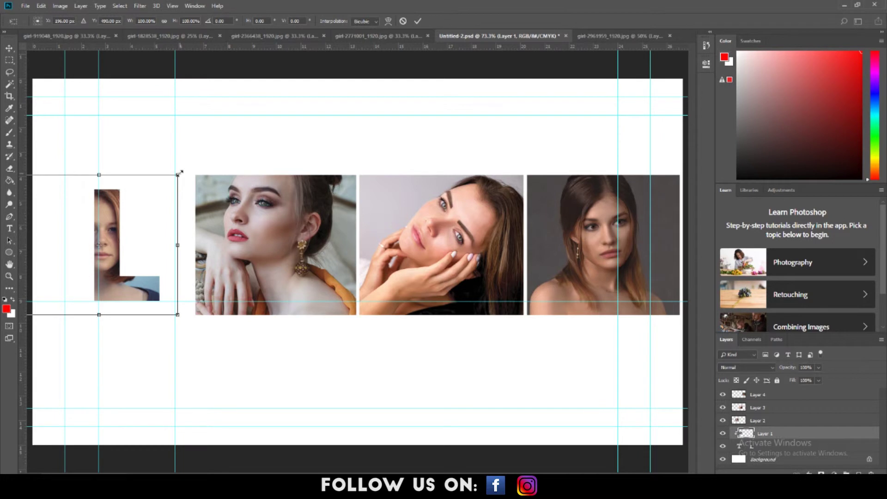
{"action": "left_click_drag", "start_coordinate": [179, 173], "coordinate": [151, 196]}
{"action": "left_click_drag", "start_coordinate": [102, 224], "coordinate": [124, 212]}
{"action": "left_click_drag", "start_coordinate": [55, 185], "coordinate": [35, 185]}
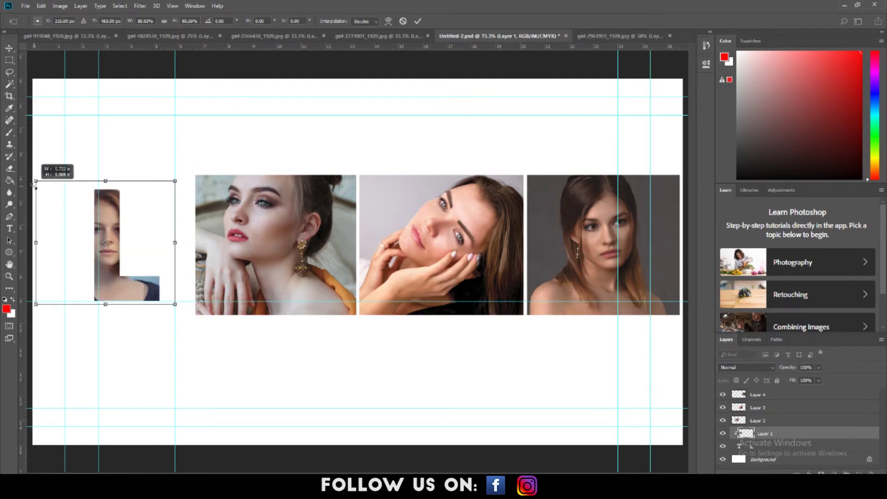
{"action": "left_click_drag", "start_coordinate": [175, 181], "coordinate": [168, 185]}
{"action": "left_click_drag", "start_coordinate": [105, 228], "coordinate": [110, 228]}
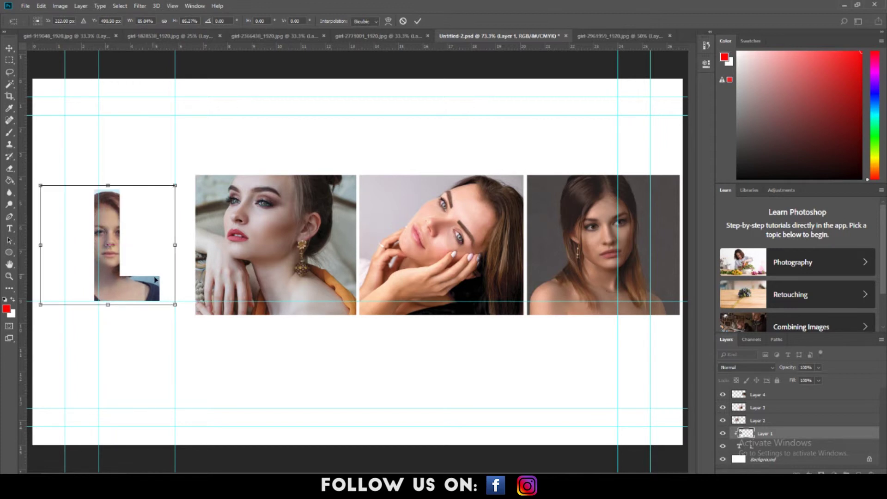
{"action": "key", "text": "Return"}
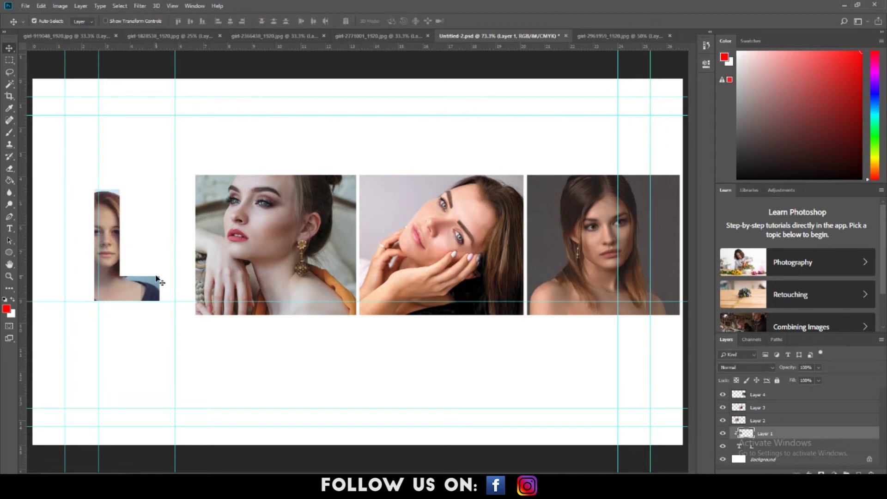
Add a letter O over the second portrait, place Layer 2 above it and clip the portrait to the letter.
{"action": "left_click", "coordinate": [762, 422]}
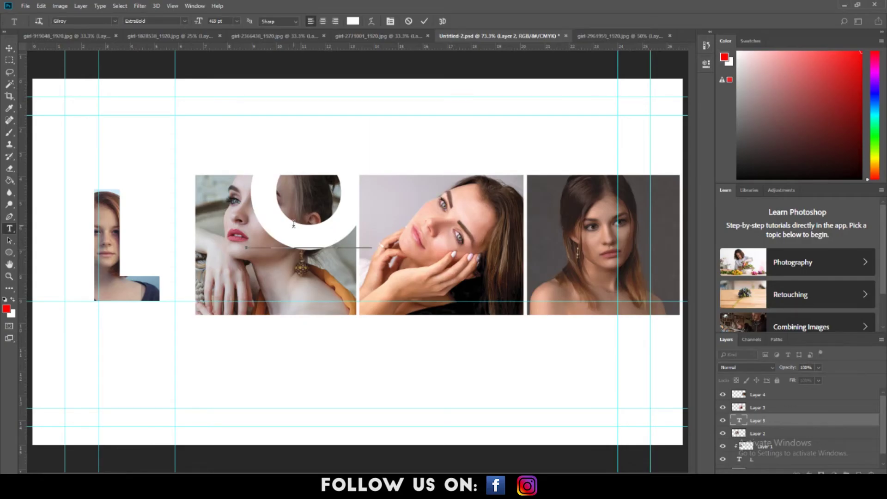
{"action": "left_click_drag", "start_coordinate": [293, 197], "coordinate": [250, 288]}
{"action": "left_click_drag", "start_coordinate": [786, 433], "coordinate": [785, 414]}
{"action": "key", "text": "ctrl+alt+g"}
Reposition the Layer 2 portrait inside the letter O and scale it down to just cover the letter.
{"action": "left_click_drag", "start_coordinate": [306, 227], "coordinate": [286, 238]}
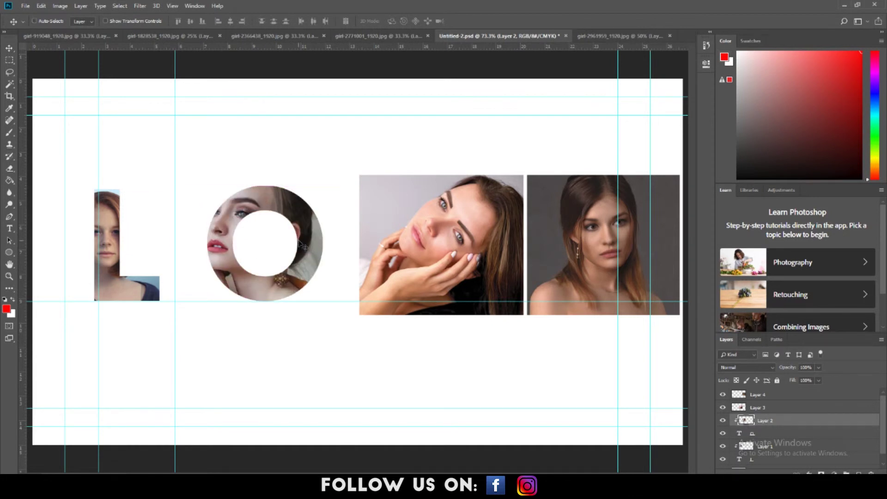
{"action": "key", "text": "ctrl+t"}
{"action": "left_click_drag", "start_coordinate": [336, 326], "coordinate": [328, 300]}
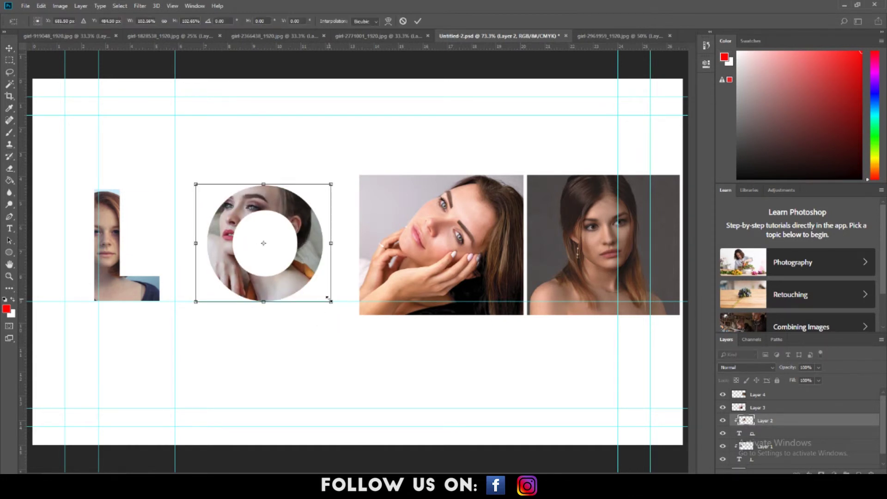
{"action": "key", "text": "Return"}
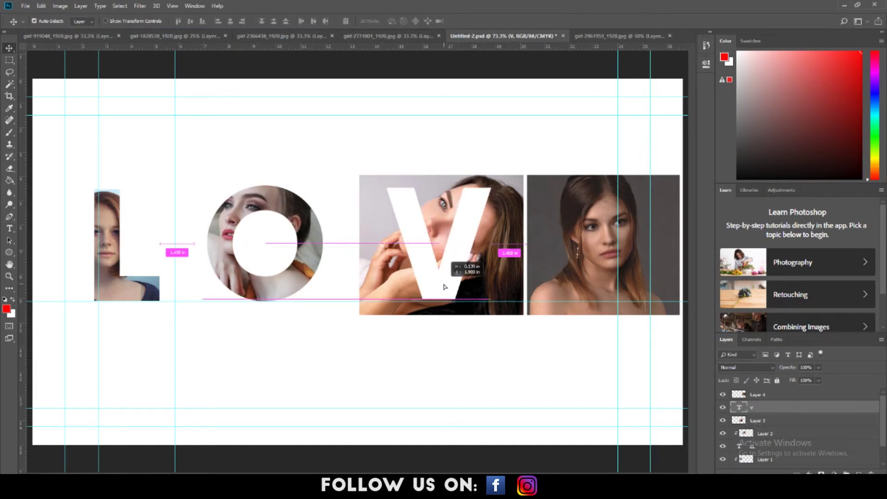
{"action": "right_click", "coordinate": [763, 394]}
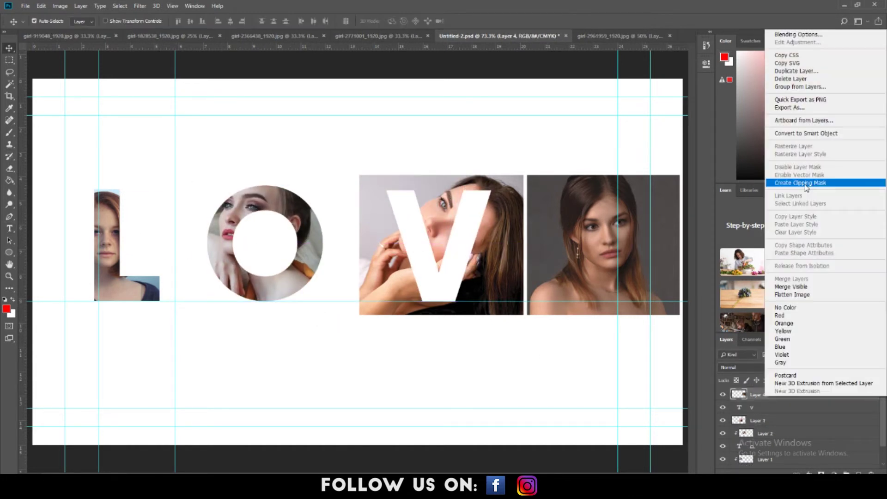
{"action": "left_click", "coordinate": [776, 176]}
{"action": "key", "text": "ctrl+z"}
Move Layer 3 above the V text, clip it to the letter, and scale and reposition the portrait inside it.
{"action": "left_click_drag", "start_coordinate": [767, 420], "coordinate": [755, 404]}
{"action": "key", "text": "ctrl+alt+g"}
{"action": "key", "text": "ctrl+t"}
{"action": "left_click_drag", "start_coordinate": [524, 174], "coordinate": [504, 192]}
{"action": "left_click_drag", "start_coordinate": [503, 315], "coordinate": [487, 301]}
{"action": "left_click_drag", "start_coordinate": [450, 284], "coordinate": [476, 280]}
{"action": "left_click_drag", "start_coordinate": [514, 188], "coordinate": [536, 170]}
{"action": "left_click_drag", "start_coordinate": [485, 240], "coordinate": [497, 251]}
{"action": "left_click_drag", "start_coordinate": [398, 183], "coordinate": [389, 176]}
{"action": "left_click_drag", "start_coordinate": [422, 250], "coordinate": [428, 252]}
{"action": "left_click_drag", "start_coordinate": [395, 180], "coordinate": [386, 173]}
{"action": "key", "text": "Return"}
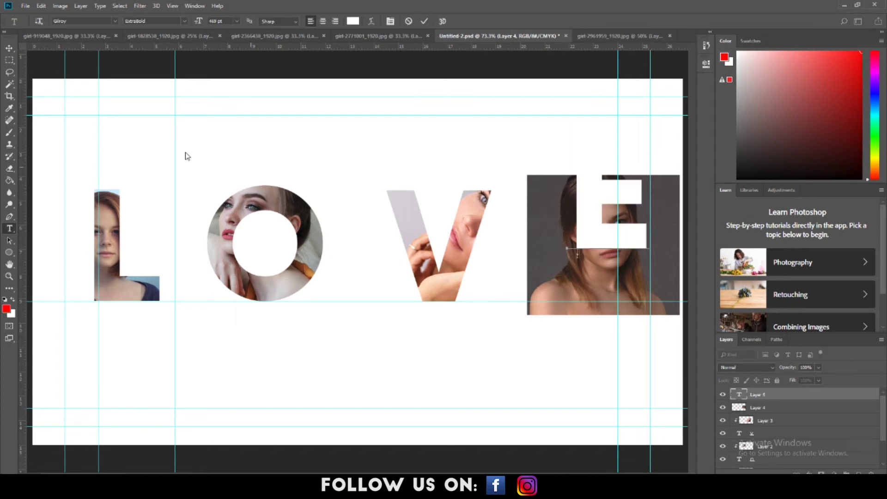
Move the letter E down over the fourth portrait, place Layer 4 above it and clip the portrait to the letter.
{"action": "left_click_drag", "start_coordinate": [582, 270], "coordinate": [600, 291]}
{"action": "left_click_drag", "start_coordinate": [757, 408], "coordinate": [755, 392]}
{"action": "right_click", "coordinate": [755, 398]}
{"action": "left_click", "coordinate": [785, 194]}
Scale and reposition the Layer 4 portrait until the face shows well inside the letter E.
{"action": "key", "text": "ctrl+t"}
{"action": "left_click_drag", "start_coordinate": [678, 176], "coordinate": [647, 192]}
{"action": "left_click_drag", "start_coordinate": [608, 232], "coordinate": [610, 238]}
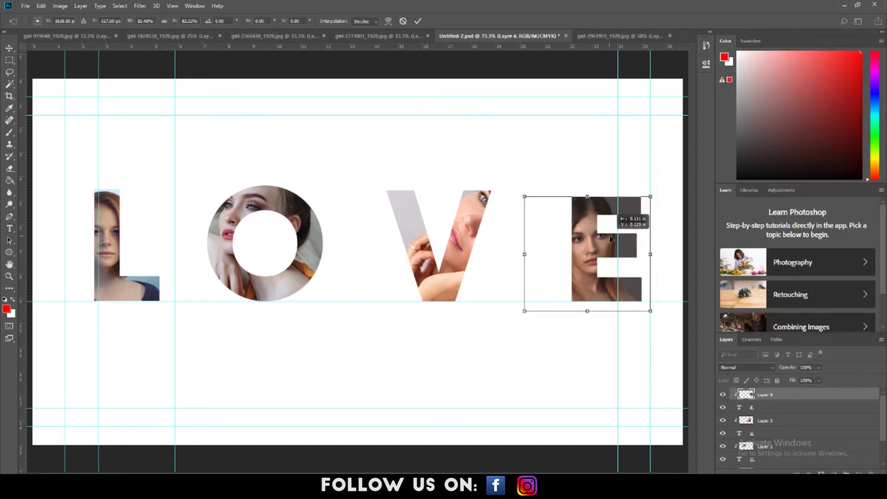
{"action": "left_click_drag", "start_coordinate": [651, 196], "coordinate": [655, 195]}
{"action": "left_click_drag", "start_coordinate": [614, 242], "coordinate": [609, 240]}
{"action": "left_click_drag", "start_coordinate": [523, 191], "coordinate": [542, 209]}
{"action": "left_click_drag", "start_coordinate": [652, 210], "coordinate": [689, 174]}
{"action": "mouse_move", "coordinate": [610, 238]}
{"action": "left_mouse_down"}
{"action": "mouse_move", "coordinate": [600, 253]}
{"action": "mouse_move", "coordinate": [594, 247]}
{"action": "left_mouse_up"}
{"action": "left_click_drag", "start_coordinate": [673, 183], "coordinate": [650, 183]}
{"action": "left_click_drag", "start_coordinate": [526, 250], "coordinate": [550, 250]}
{"action": "left_click_drag", "start_coordinate": [651, 250], "coordinate": [613, 247]}
{"action": "key", "text": "Return"}
{"action": "key", "text": "ctrl+alt+z"}
{"action": "key", "text": "ctrl+alt+z"}
{"action": "key", "text": "ctrl+shift+z"}
Nudge the letter E together with its Layer 4 portrait left in large increments until it sits near the V.
{"action": "key", "text": "ctrl+minus"}
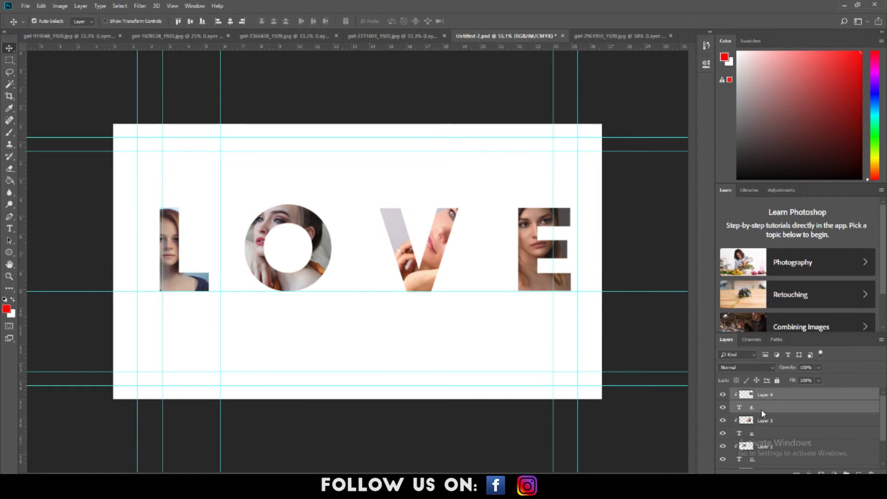
{"action": "key", "text": "shift+Left"}
{"action": "key", "text": "shift+Left"}
{"action": "key", "text": "shift+Left"}
{"action": "key", "text": "shift+Left"}
{"action": "key", "text": "shift+Left"}
{"action": "key", "text": "shift+Left"}
{"action": "key", "text": "shift+Left"}
{"action": "key", "text": "shift+Left"}
{"action": "key", "text": "shift+Left"}
{"action": "key", "text": "shift+Left"}
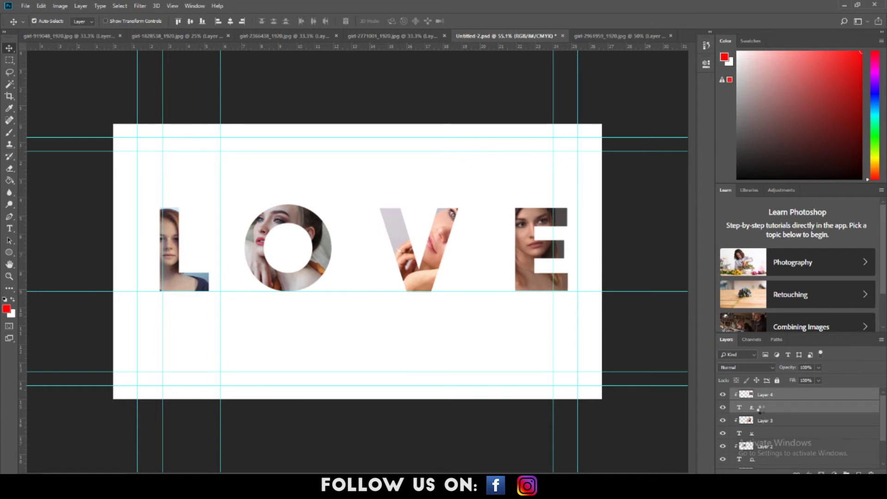
{"action": "key", "text": "shift+Left"}
{"action": "key", "text": "shift+Left"}
{"action": "key", "text": "shift+Left"}
{"action": "key", "text": "shift+Left"}
{"action": "key", "text": "shift+Left"}
{"action": "key", "text": "shift+Left"}
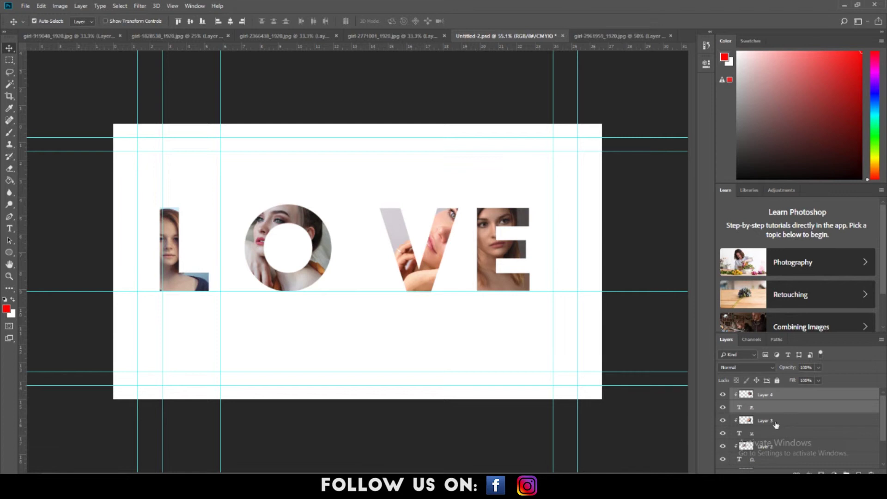
Reselect Layer 4 with the E text layer and nudge both slightly further left to tighten the gap to the V.
{"action": "left_click", "coordinate": [775, 424]}
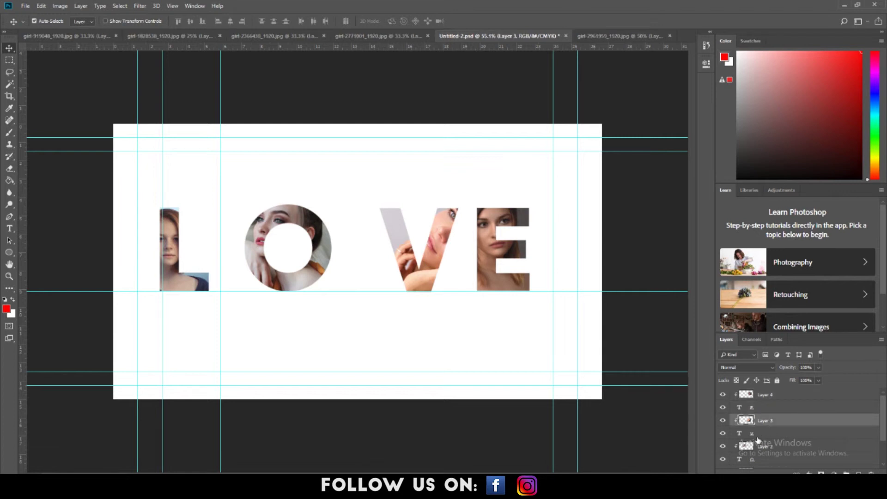
{"action": "left_click", "coordinate": [765, 399]}
{"action": "left_click", "coordinate": [762, 408], "text": "ctrl"}
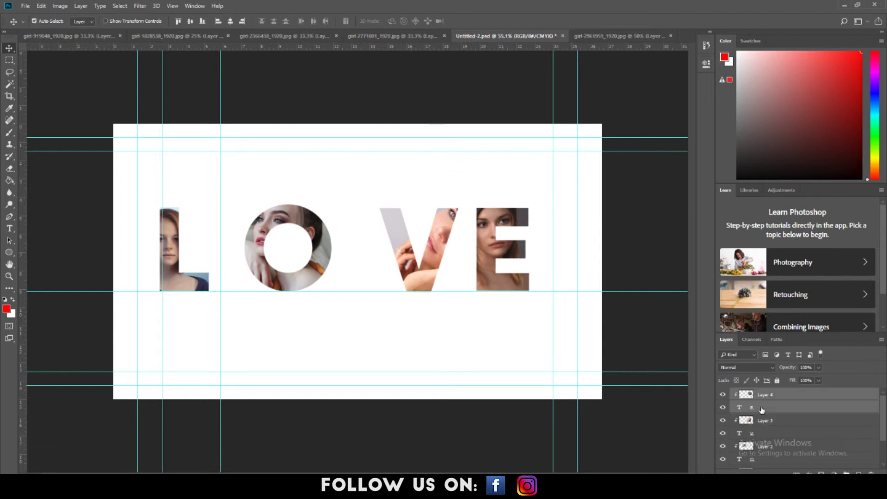
{"action": "key", "text": "shift+Left"}
{"action": "key", "text": "shift+Left"}
Select Layer 2 with the O text layer and nudge both right in large increments until the O sits near the V.
{"action": "scroll", "coordinate": [767, 439], "scroll_direction": "down", "scroll_amount": 1}
{"action": "left_click", "coordinate": [763, 434]}
{"action": "left_click", "coordinate": [753, 447], "text": "ctrl"}
{"action": "key", "text": "Right"}
{"action": "key", "text": "shift+Right"}
{"action": "key", "text": "shift+Right"}
{"action": "key", "text": "shift+Right"}
{"action": "key", "text": "shift+Right"}
{"action": "key", "text": "shift+Right"}
{"action": "key", "text": "shift+Right"}
{"action": "key", "text": "shift+Right"}
{"action": "key", "text": "shift+Right"}
{"action": "key", "text": "shift+Right"}
{"action": "key", "text": "shift+Right"}
{"action": "key", "text": "shift+Right"}
{"action": "key", "text": "shift+Right"}
{"action": "key", "text": "shift+Right"}
{"action": "key", "text": "shift+Right"}
{"action": "key", "text": "shift+Right"}
{"action": "key", "text": "shift+Right"}
{"action": "key", "text": "shift+Right"}
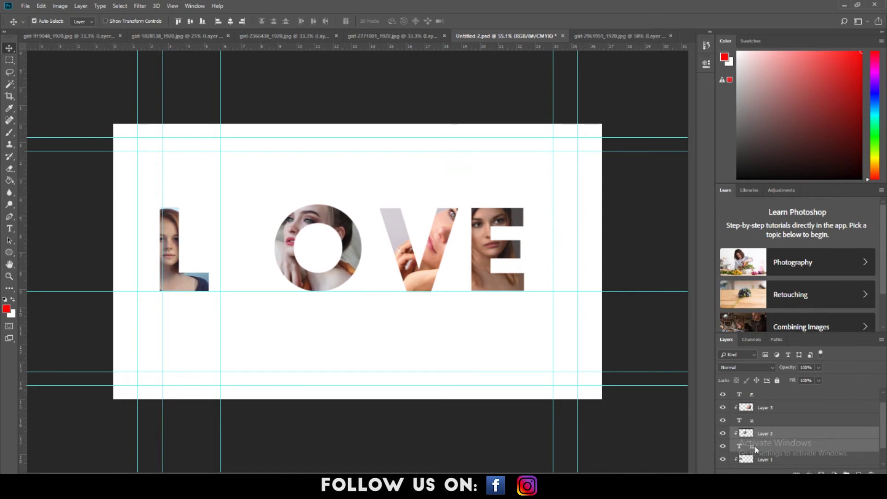
Select Layer 1 with the L text layer and nudge both right in large increments until the L sits near the O.
{"action": "left_click", "coordinate": [710, 458]}
{"action": "left_click", "coordinate": [765, 459]}
{"action": "scroll", "coordinate": [765, 459], "scroll_direction": "down", "scroll_amount": 1}
{"action": "left_click", "coordinate": [754, 449], "text": "shift"}
{"action": "key", "text": "shift+Right"}
{"action": "key", "text": "shift+Right"}
{"action": "key", "text": "shift+Right"}
{"action": "key", "text": "shift+Right"}
{"action": "key", "text": "shift+Right"}
{"action": "key", "text": "shift+Right"}
{"action": "key", "text": "shift+Right"}
{"action": "key", "text": "shift+Right"}
{"action": "key", "text": "shift+Right"}
{"action": "key", "text": "shift+Right"}
{"action": "key", "text": "shift+Right"}
{"action": "key", "text": "shift+Right"}
{"action": "key", "text": "shift+Right"}
{"action": "key", "text": "shift+Right"}
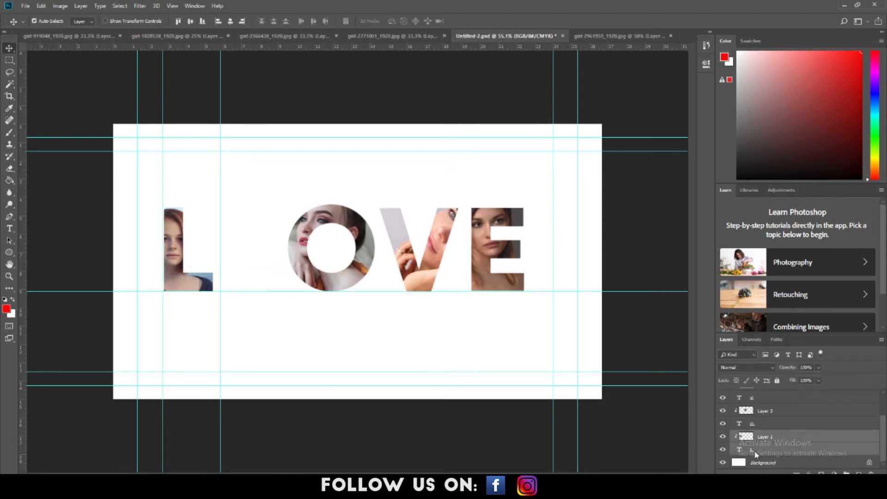
{"action": "key", "text": "shift+Right"}
{"action": "key", "text": "shift+Right"}
{"action": "key", "text": "shift+Right"}
{"action": "key", "text": "shift+Right"}
{"action": "key", "text": "shift+Right"}
{"action": "key", "text": "shift+Right"}
{"action": "key", "text": "shift+Right"}
{"action": "key", "text": "shift+Right"}
{"action": "key", "text": "shift+Right"}
{"action": "key", "text": "shift+Right"}
{"action": "key", "text": "shift+Right"}
{"action": "key", "text": "shift+Right"}
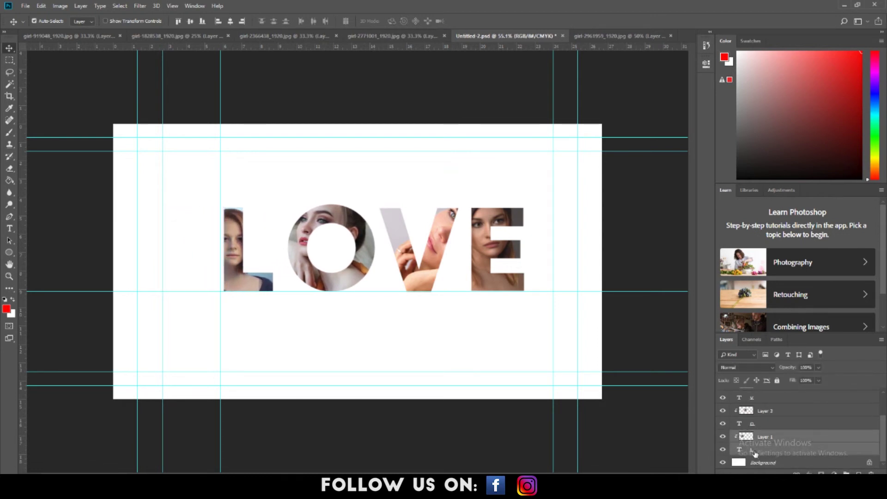
{"action": "left_click", "coordinate": [762, 413]}
{"action": "left_click", "coordinate": [764, 436]}
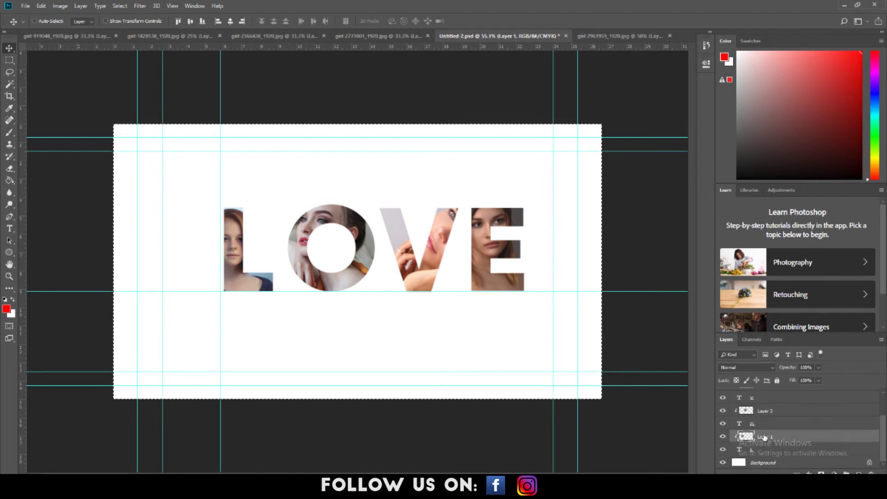
{"action": "left_click", "coordinate": [766, 411], "text": "ctrl"}
{"action": "scroll", "coordinate": [762, 422], "scroll_direction": "up", "scroll_amount": 3}
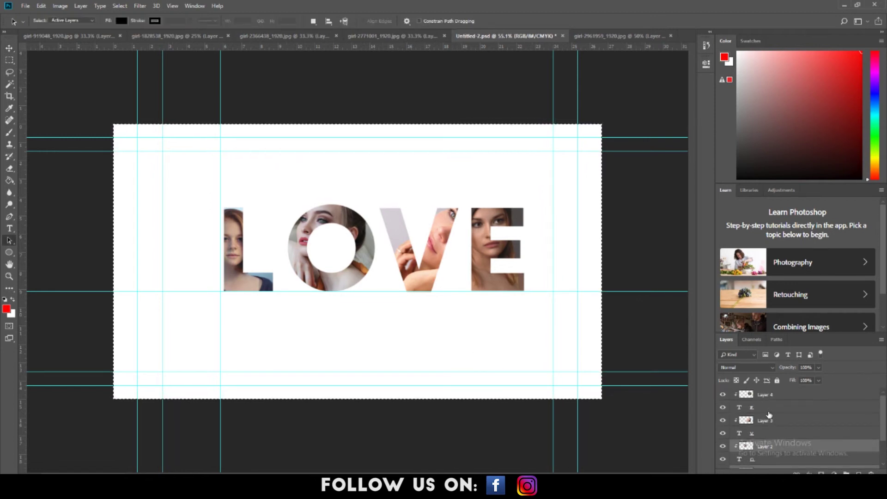
{"action": "left_click", "coordinate": [766, 407]}
Select all portrait and letter layers from Layer 4 down to the L, and move the whole word left to roughly centre it horizontally.
{"action": "left_click", "coordinate": [765, 396]}
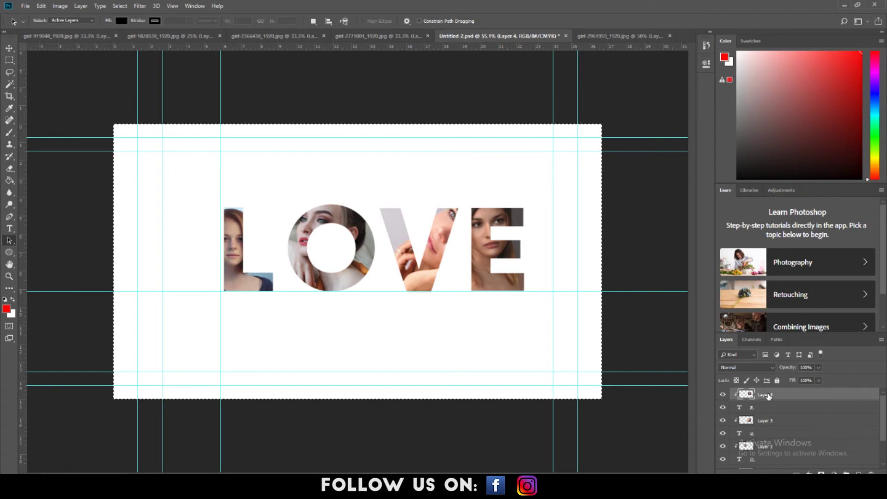
{"action": "left_click", "coordinate": [755, 406], "text": "shift"}
{"action": "left_click", "coordinate": [785, 420], "text": "shift"}
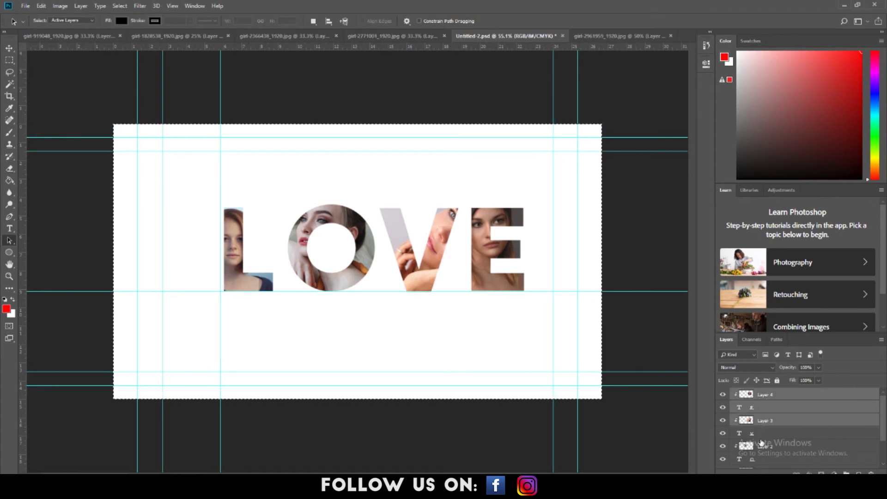
{"action": "left_click", "coordinate": [808, 433], "text": "shift"}
{"action": "left_click", "coordinate": [830, 442], "text": "shift"}
{"action": "scroll", "coordinate": [880, 438], "scroll_direction": "down", "scroll_amount": 2}
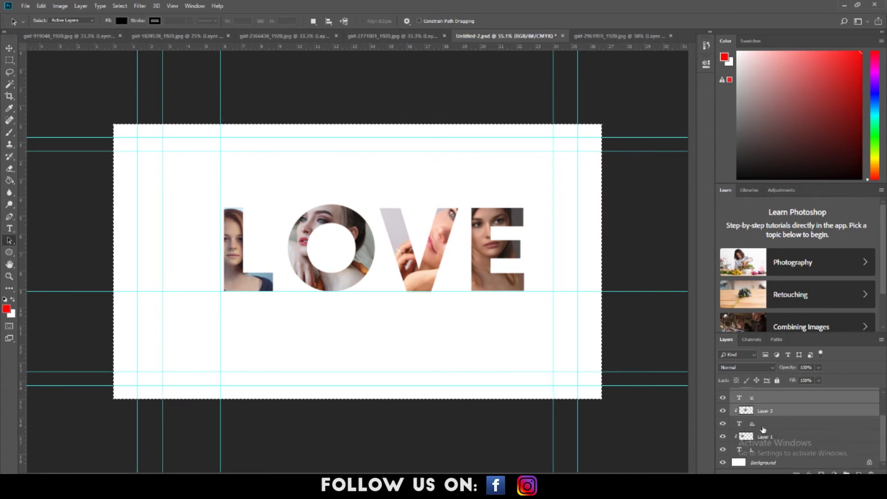
{"action": "left_click", "coordinate": [776, 438], "text": "shift"}
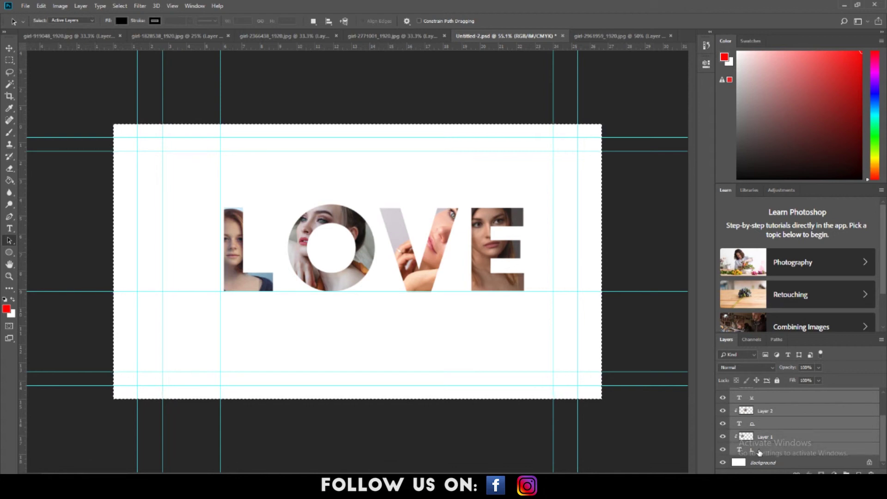
{"action": "key", "text": "v"}
{"action": "left_click_drag", "start_coordinate": [297, 227], "coordinate": [278, 228]}
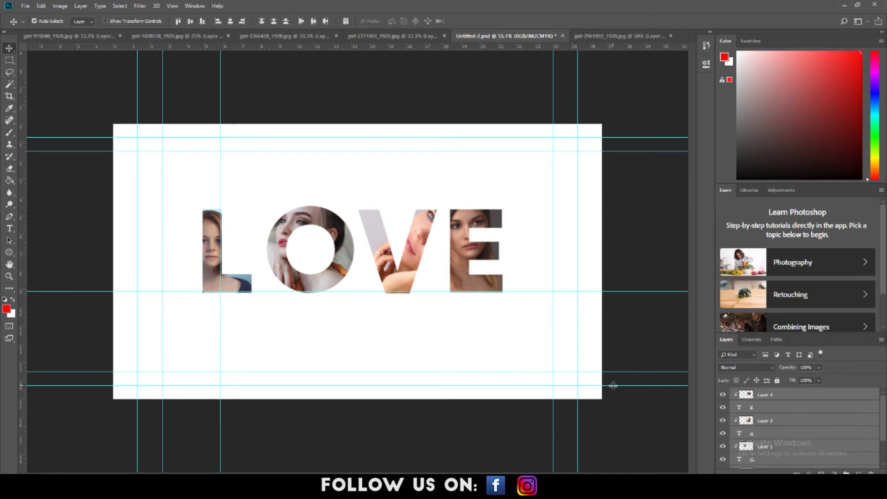